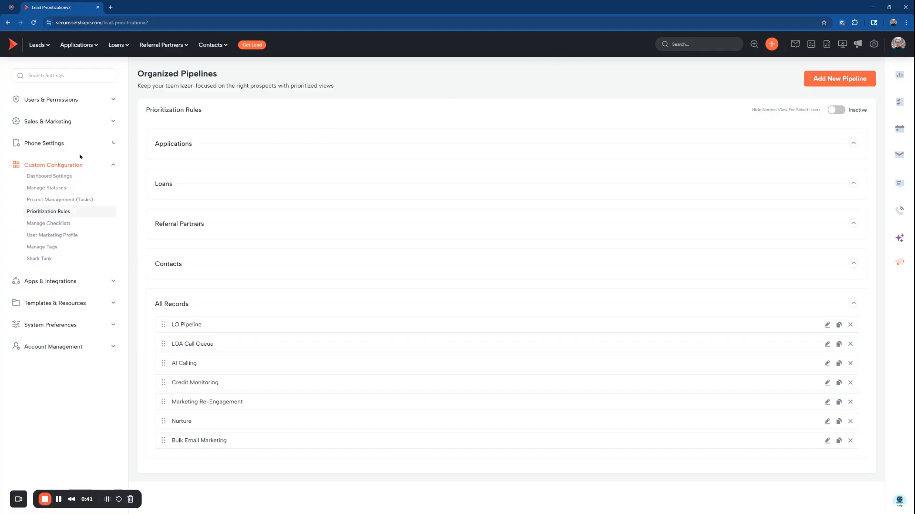
Review the pipelines listed under All Records and compare them with the prioritized views offered for Leads
click(175, 304)
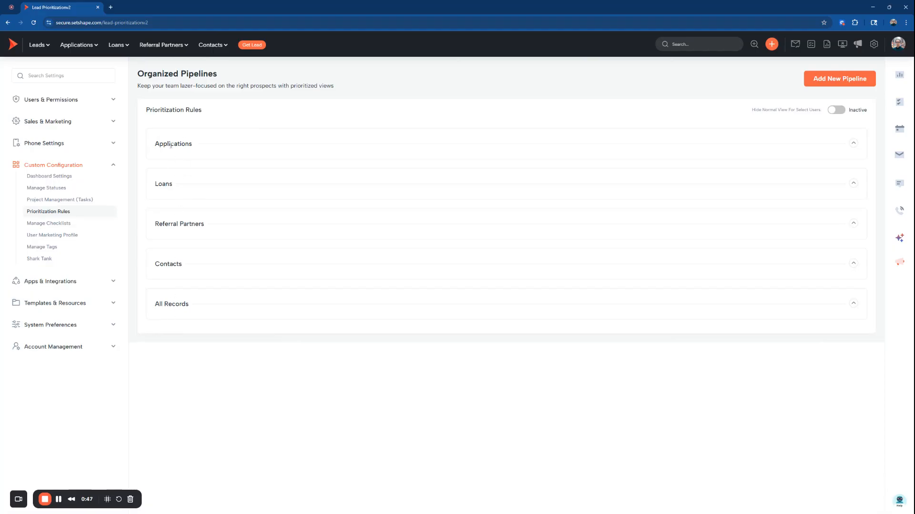
click(175, 303)
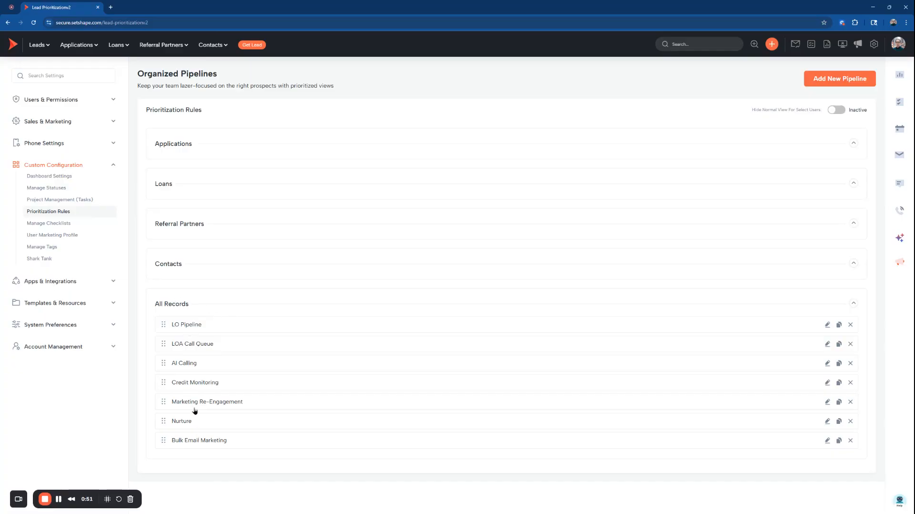
click(35, 47)
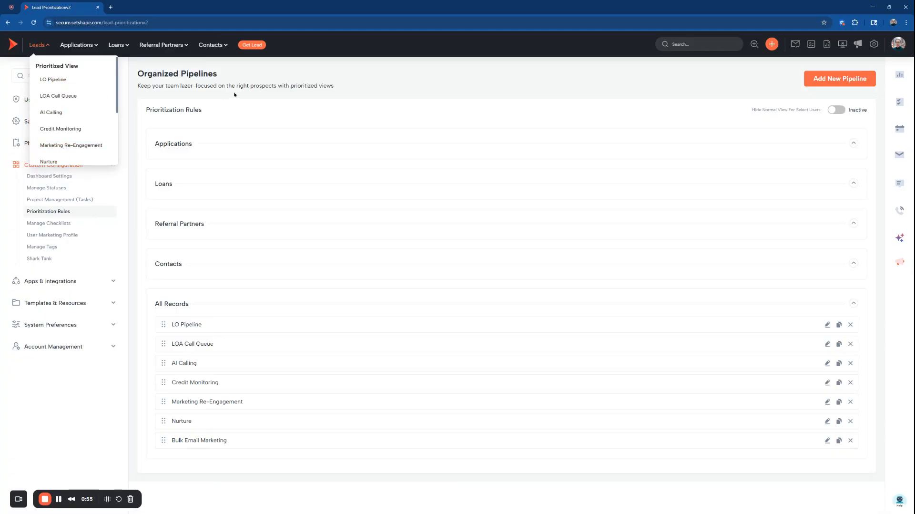
click(176, 301)
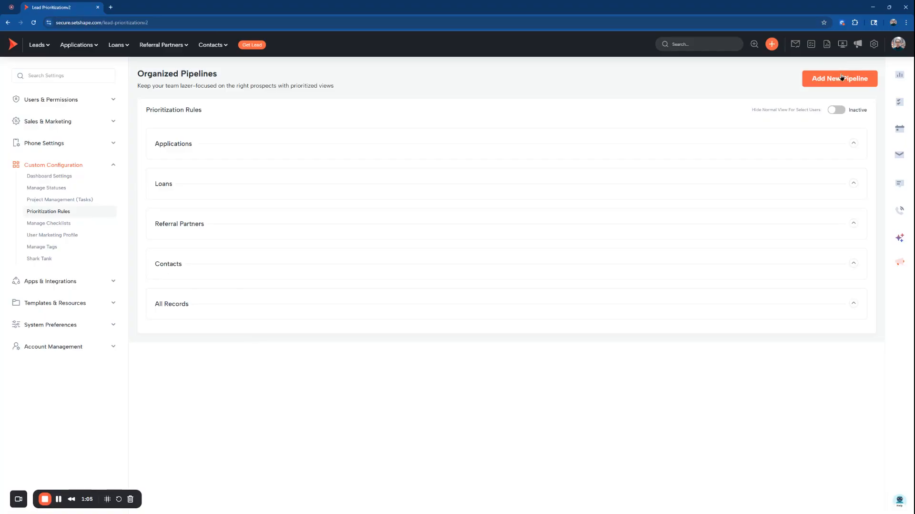
click(176, 302)
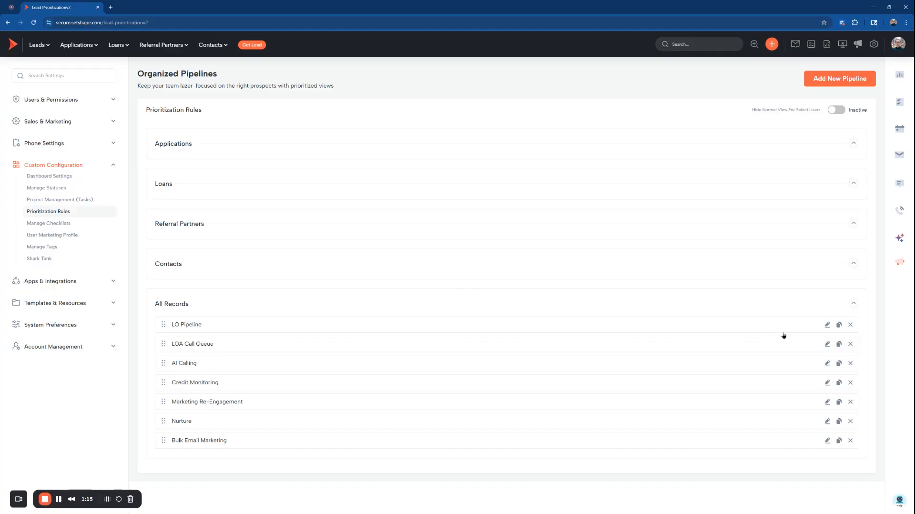
Open the LO Pipeline's view settings and check the prioritized views available for each record type
click(828, 325)
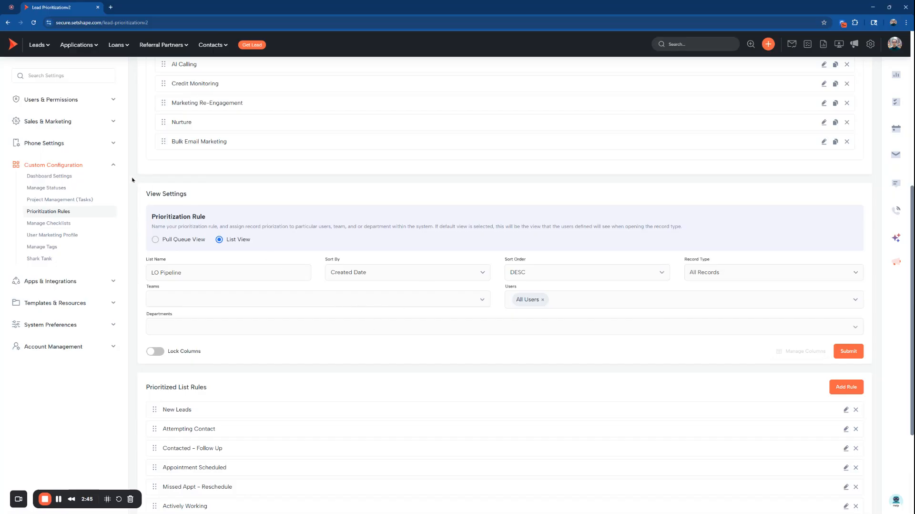
click(36, 47)
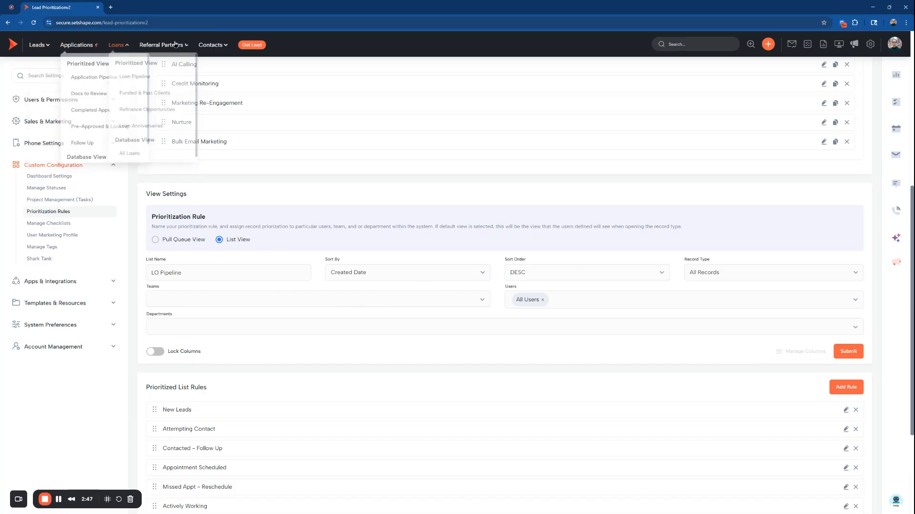
mouse_move(36, 45)
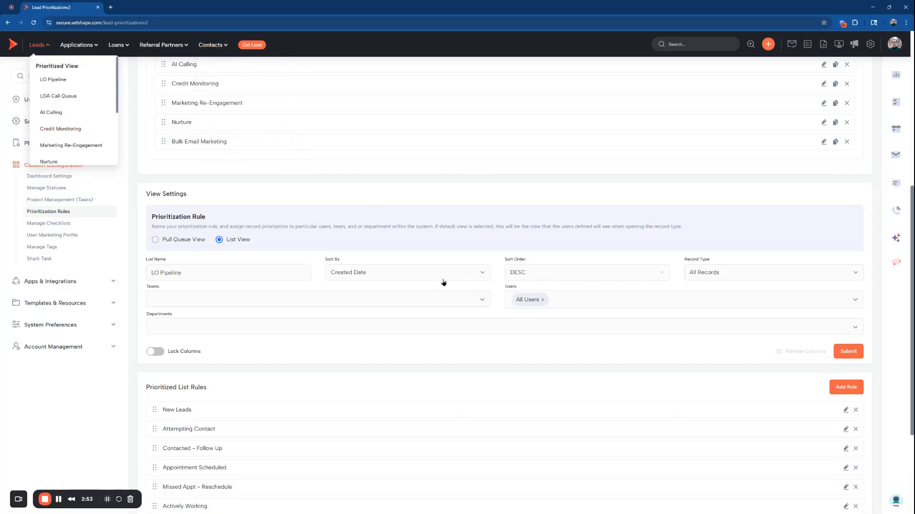
Expand the Loans pipelines and open the view settings of Funded & Past Clients
scroll(335, 246, up, 3)
scroll(335, 246, up, 2)
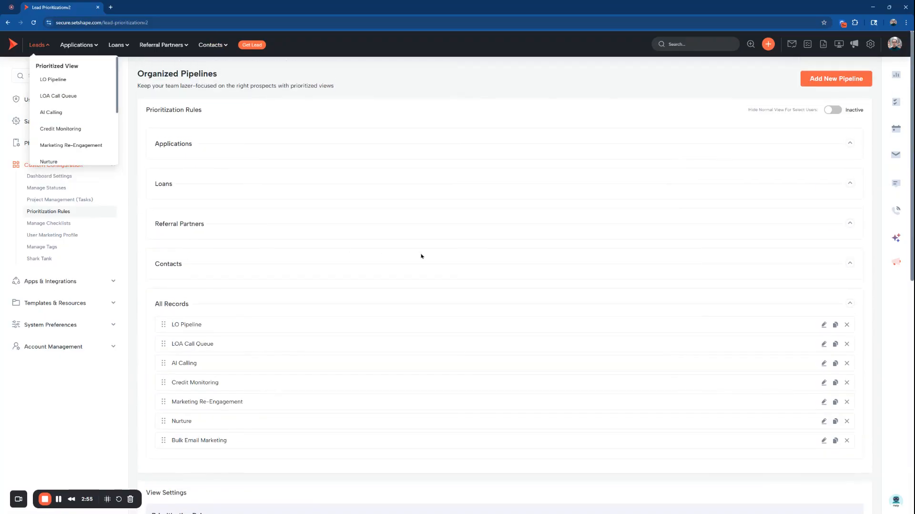
click(163, 184)
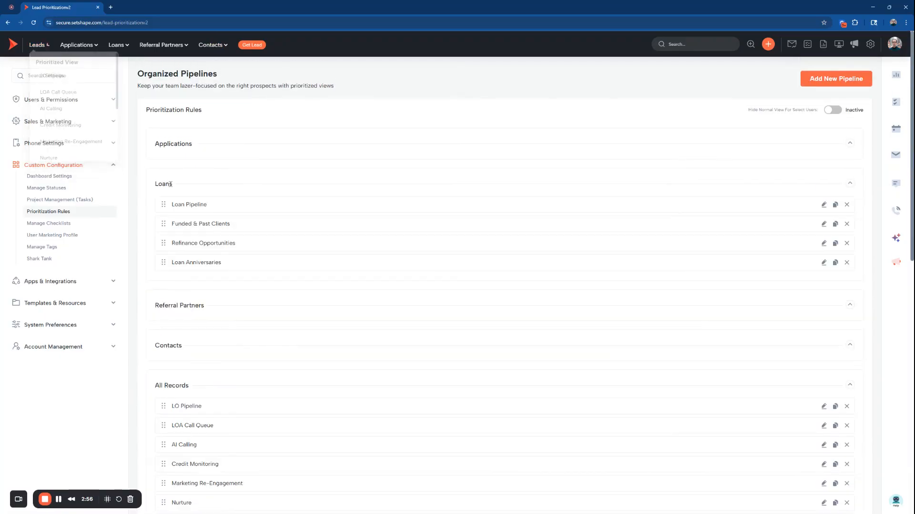
click(824, 224)
scroll(537, 239, down, 5)
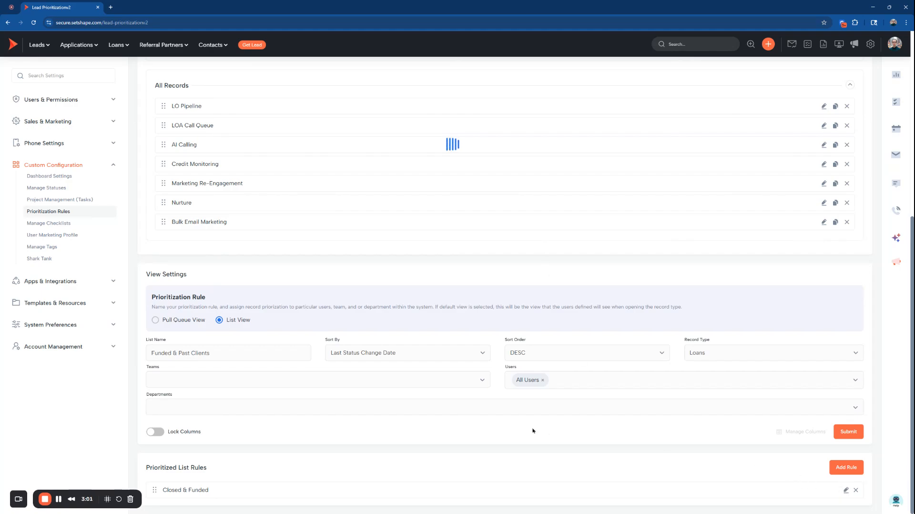
Open the Closed & Funded rule of the Funded & Past Clients pipeline and examine its included statuses
click(846, 490)
scroll(540, 406, down, 6)
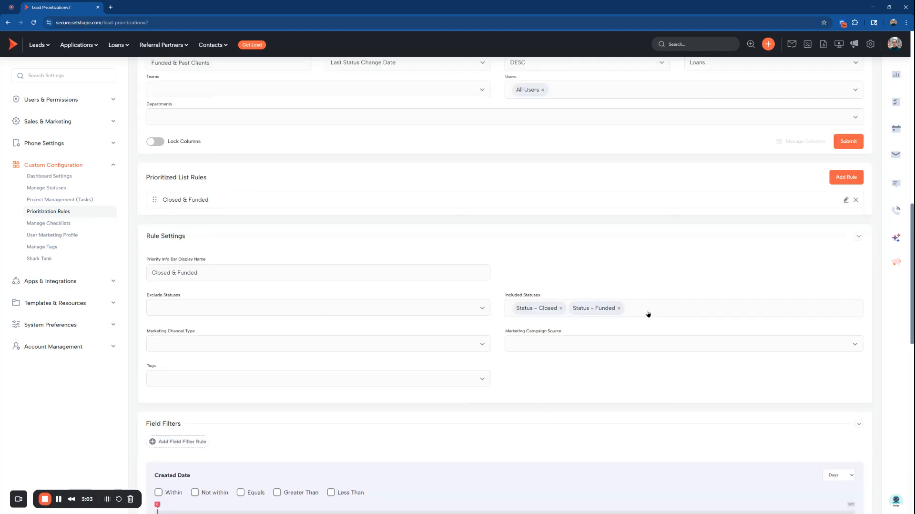
scroll(645, 311, up, 4)
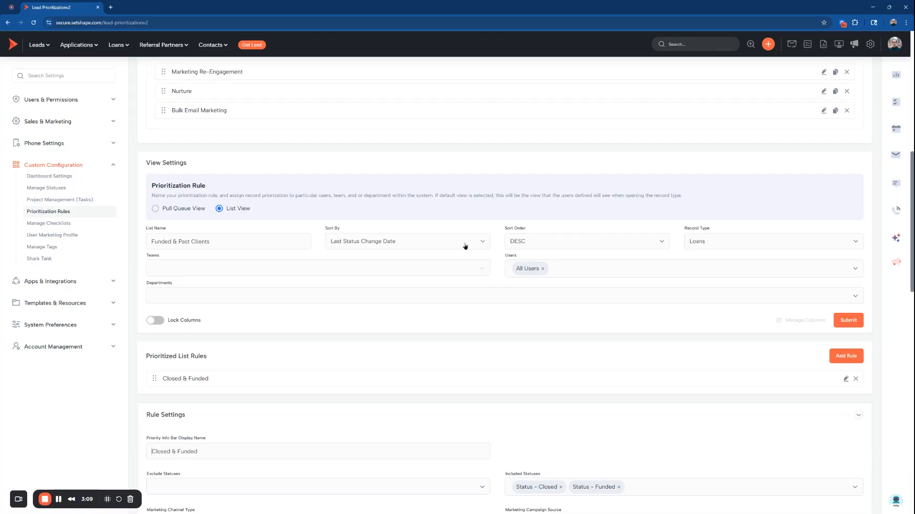
Open the LO Pipeline's view settings from All Records and turn on Lock Columns
scroll(501, 256, up, 5)
click(823, 210)
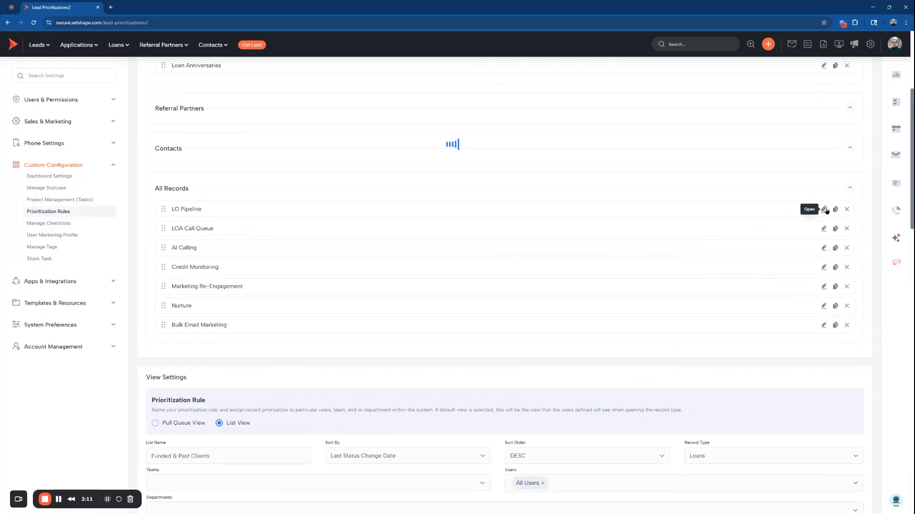
scroll(349, 376, down, 4)
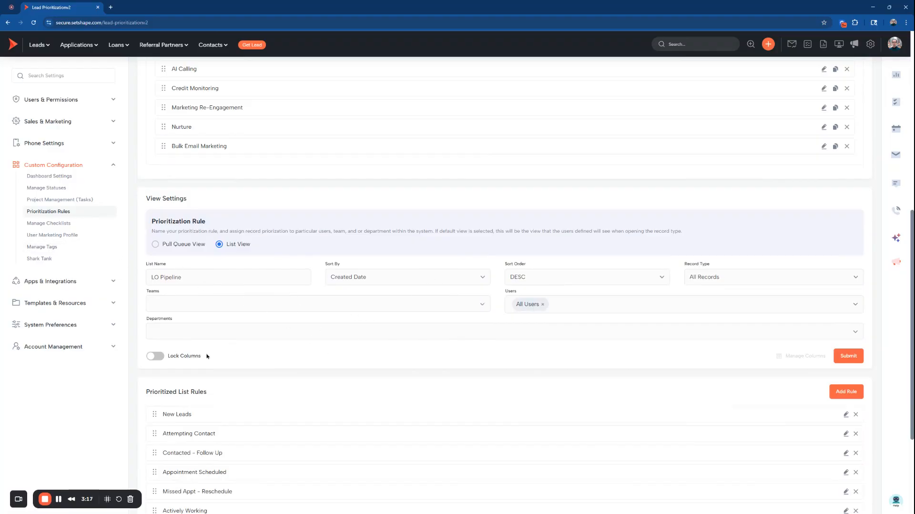
click(154, 356)
Open the LO Pipeline leads list in a new browser tab and examine its columns
click(38, 45)
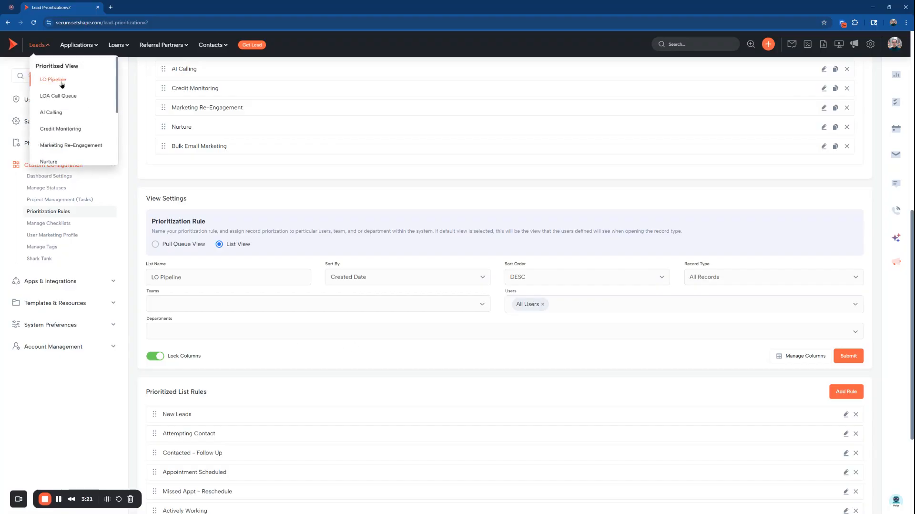
middle_click(59, 80)
click(145, 5)
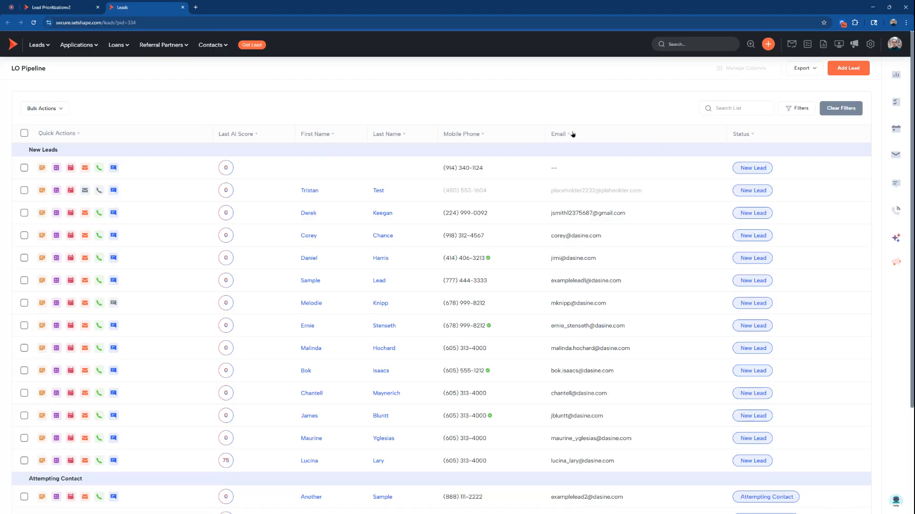
Return to the prioritization rules, review the LO Pipeline's column options without applying changes, and turn off Lock Columns
click(50, 6)
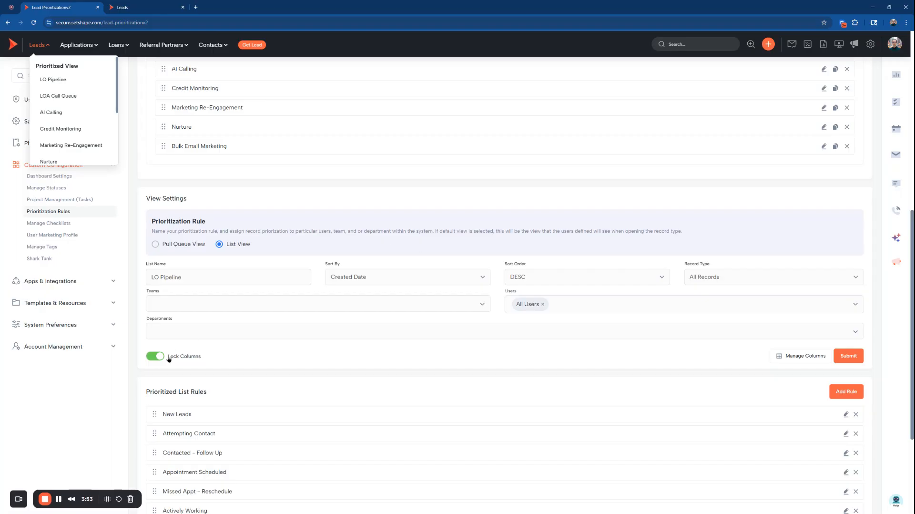
click(258, 352)
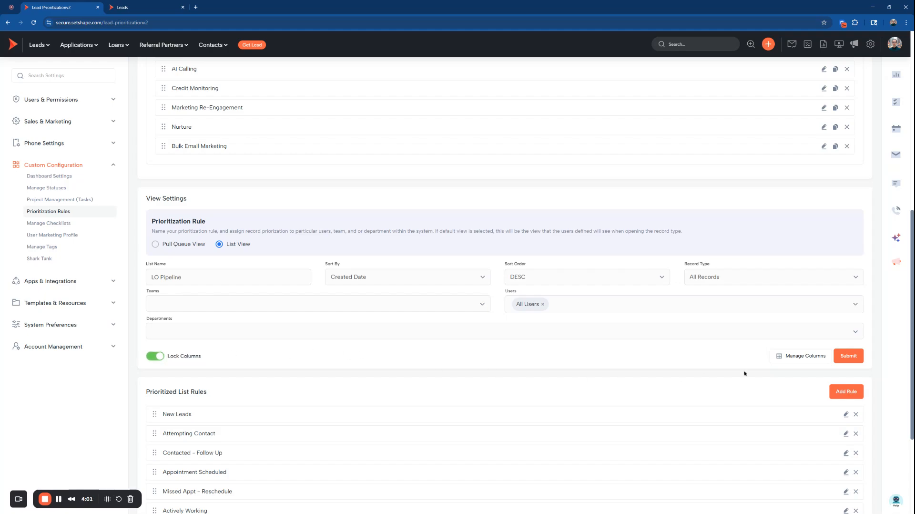
click(790, 360)
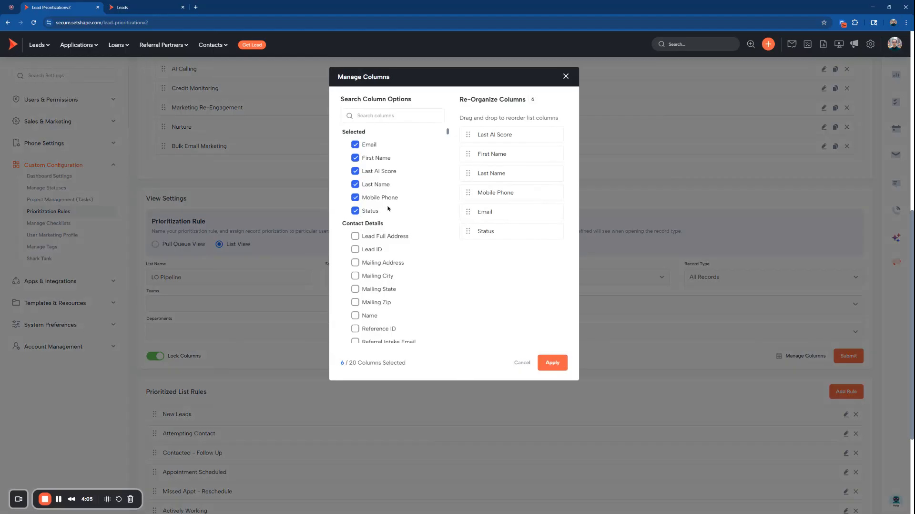
click(565, 76)
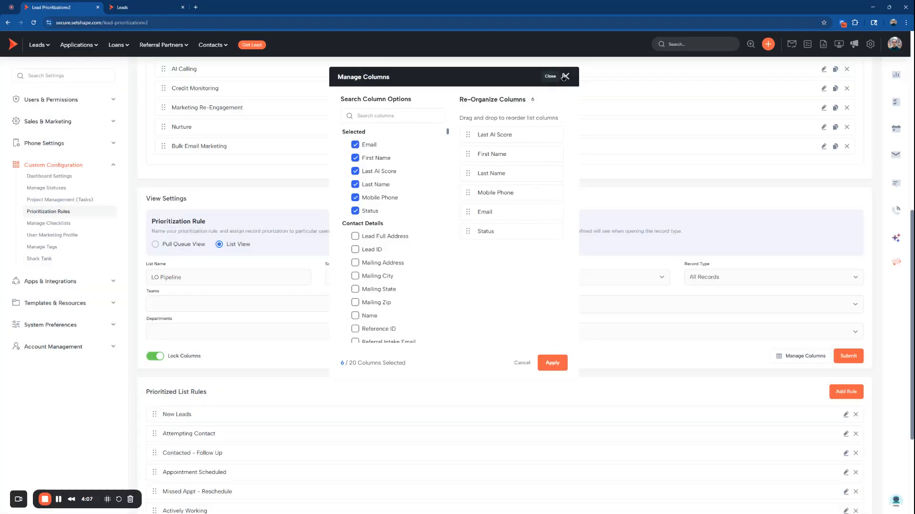
click(160, 354)
Open the Funded & Past Clients pipeline under Loans to examine its view settings
scroll(310, 362, up, 3)
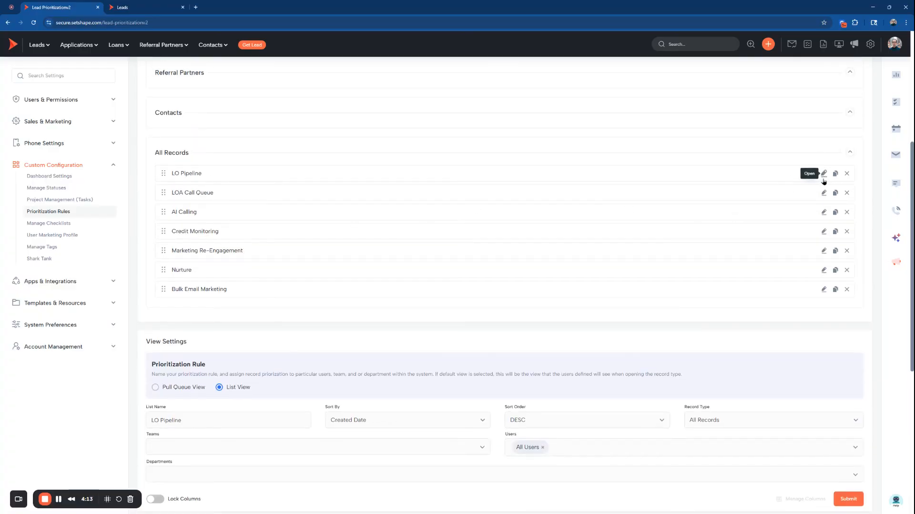
scroll(823, 181, up, 4)
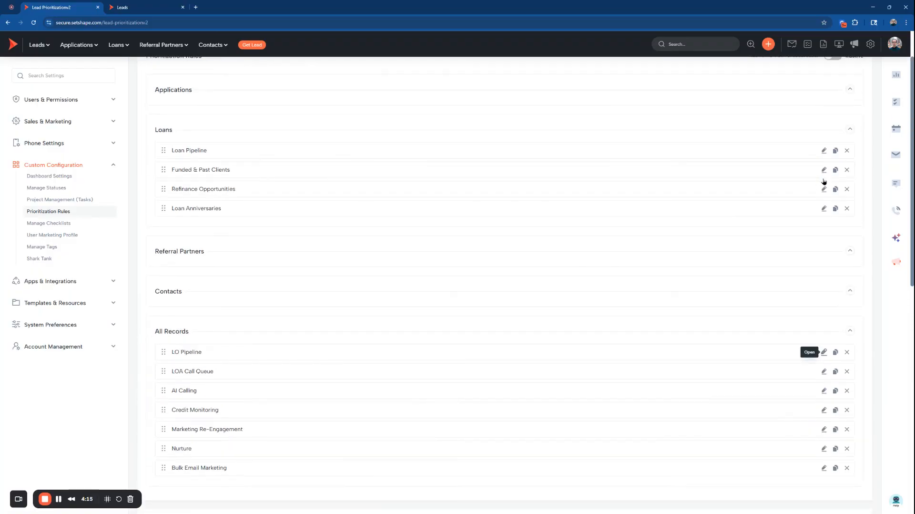
click(824, 170)
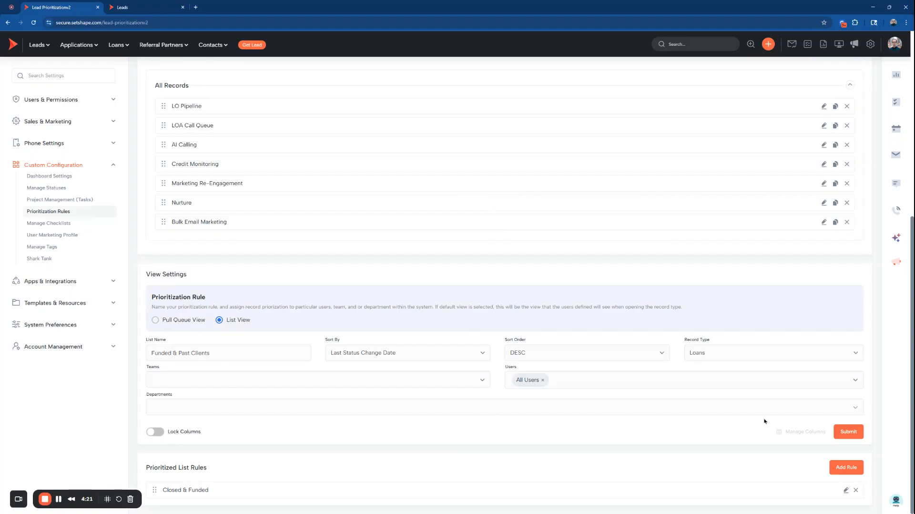
Reopen the LO Pipeline's view settings and inspect which users the view can be assigned to
scroll(762, 409, up, 4)
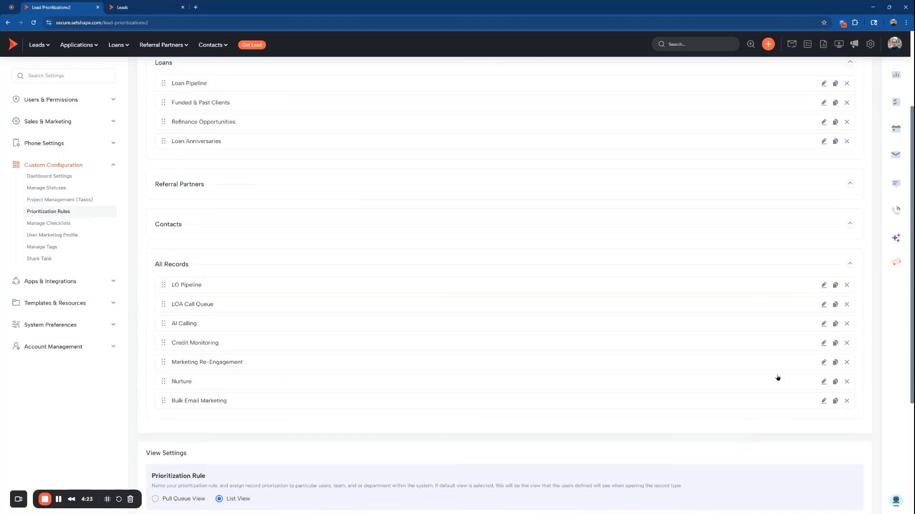
click(823, 285)
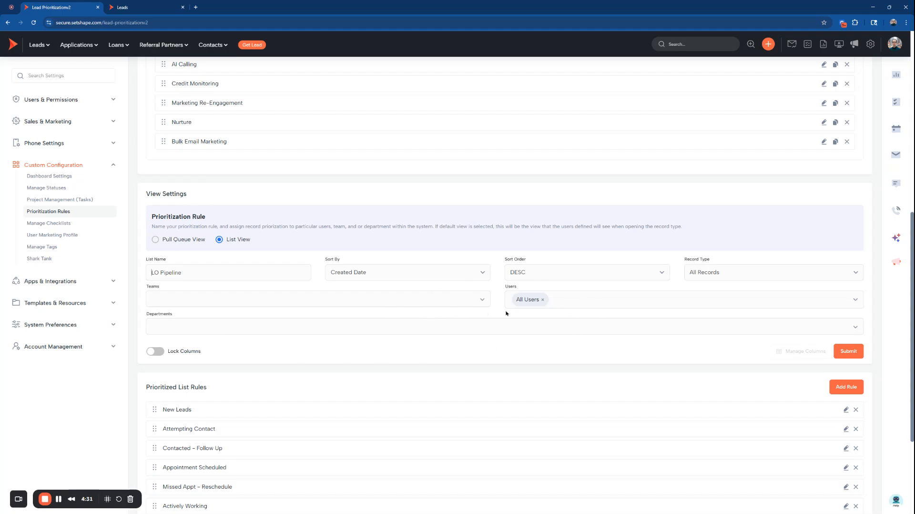
click(561, 304)
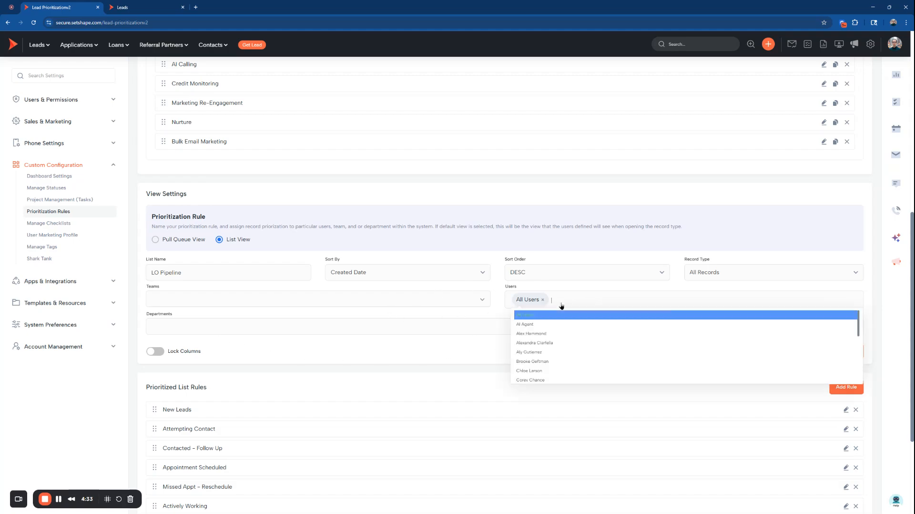
click(38, 45)
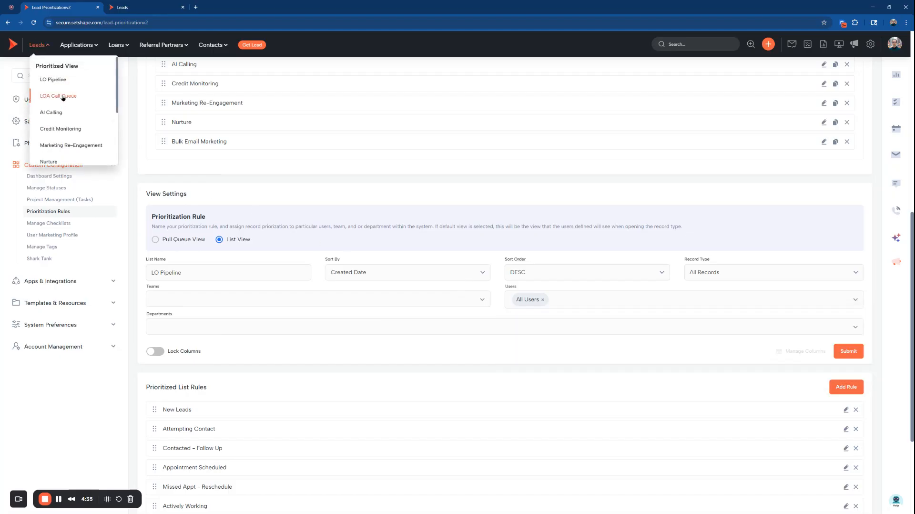
click(499, 309)
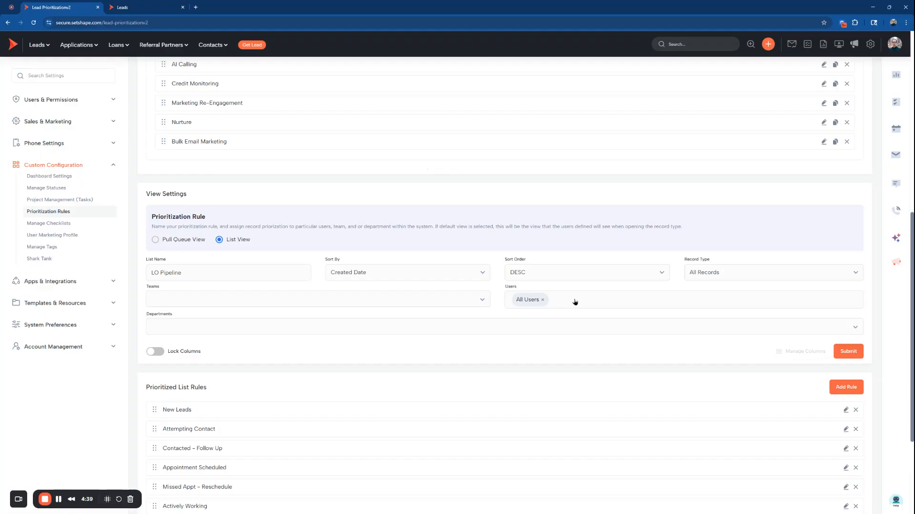
click(574, 301)
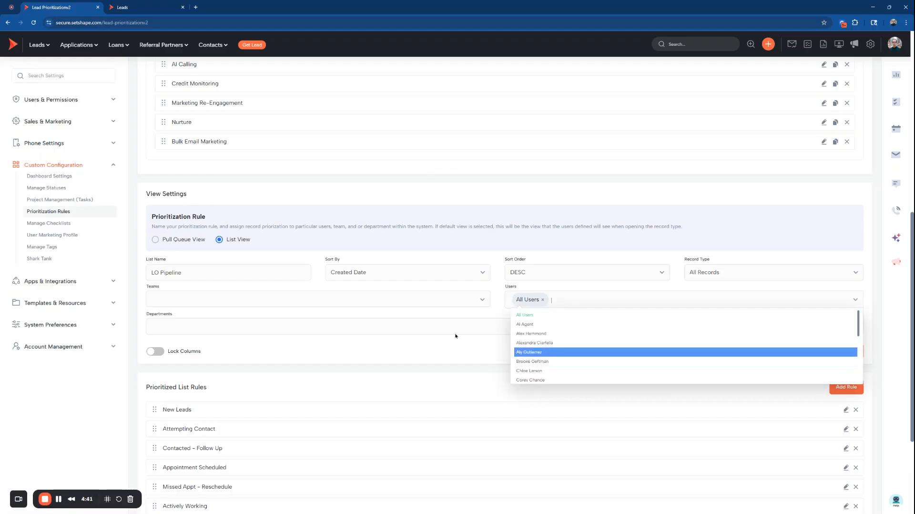
Inspect the Teams and Departments assignment options for the LO Pipeline without selecting any
click(328, 300)
click(389, 353)
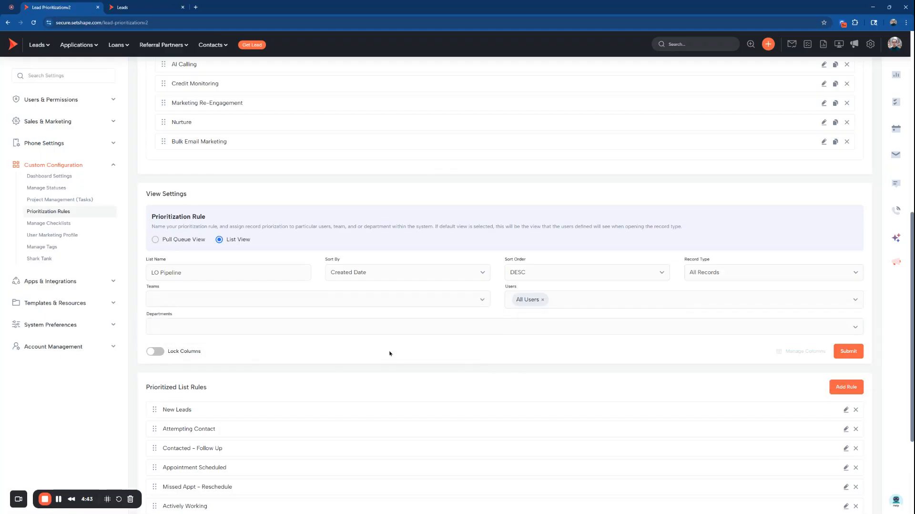
click(392, 327)
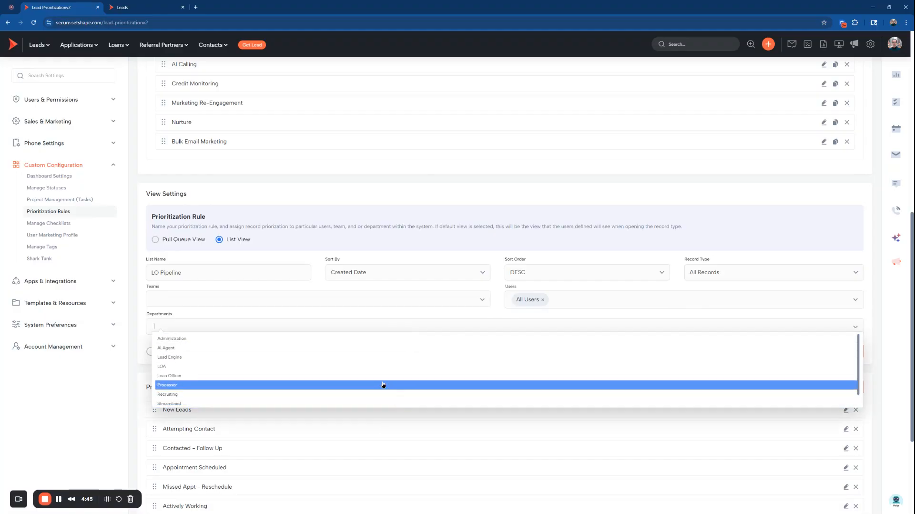
click(453, 319)
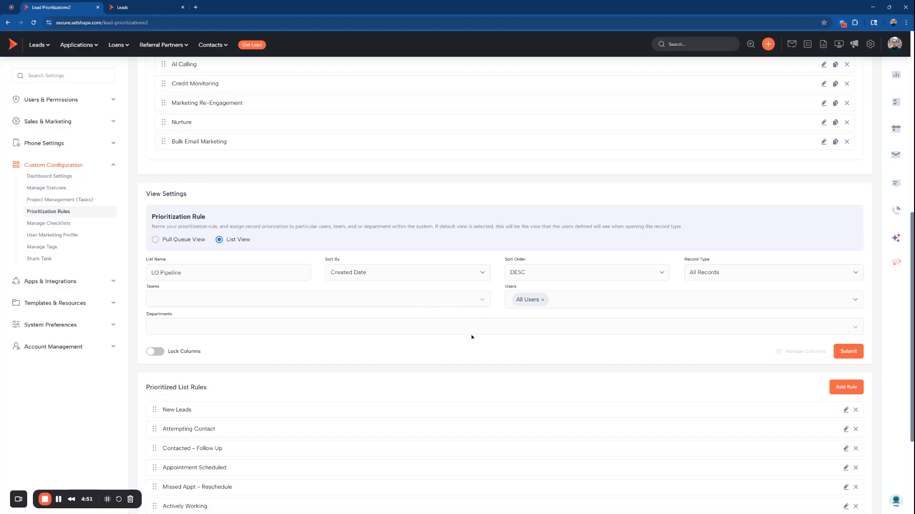
Remove All Users from the LO Pipeline's user assignment and assign All Users again
click(542, 299)
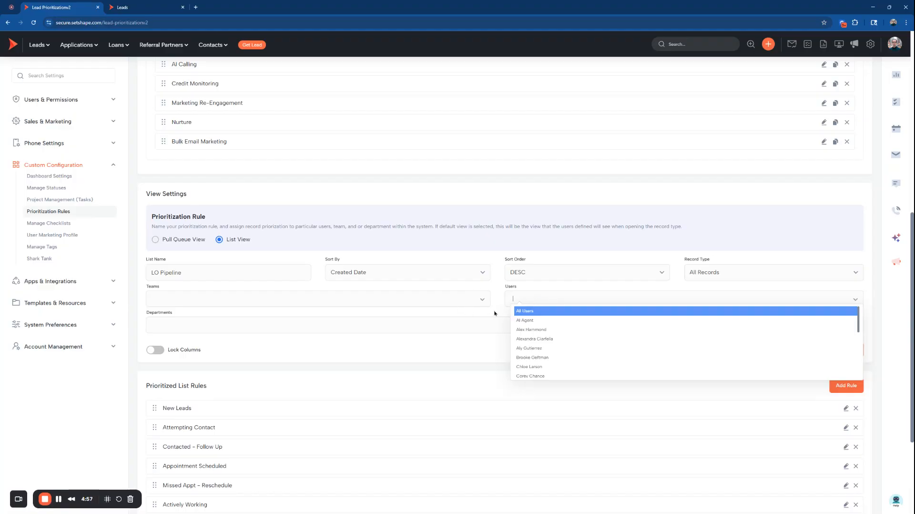
click(519, 311)
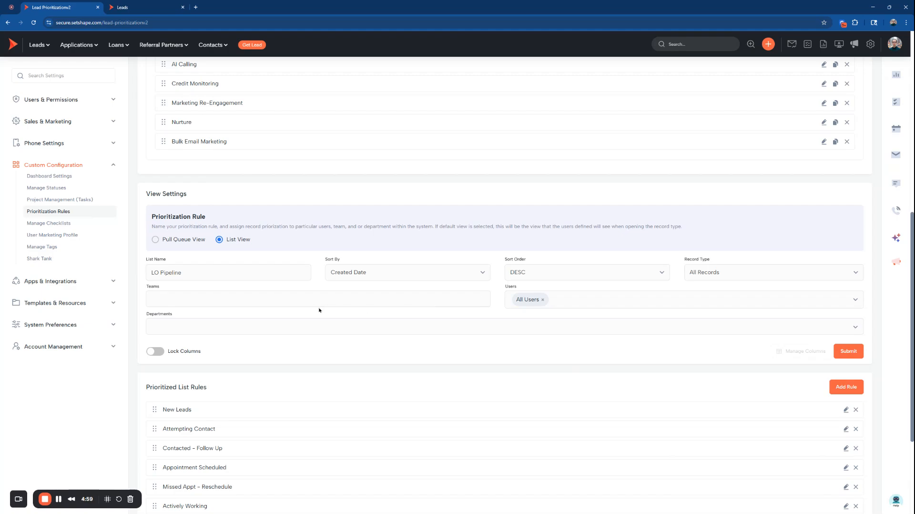
Assign the LO Pipeline to the Administration department and remove All Users from its user assignment
click(407, 329)
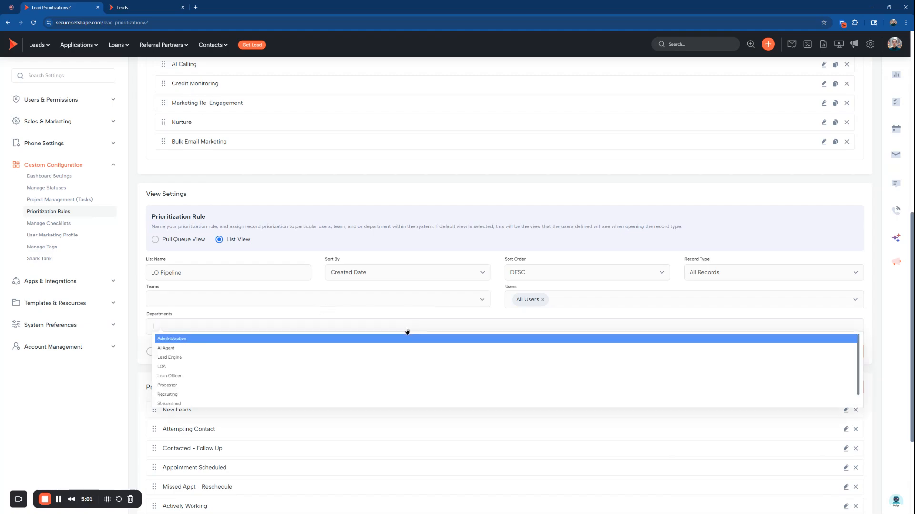
click(341, 340)
click(542, 299)
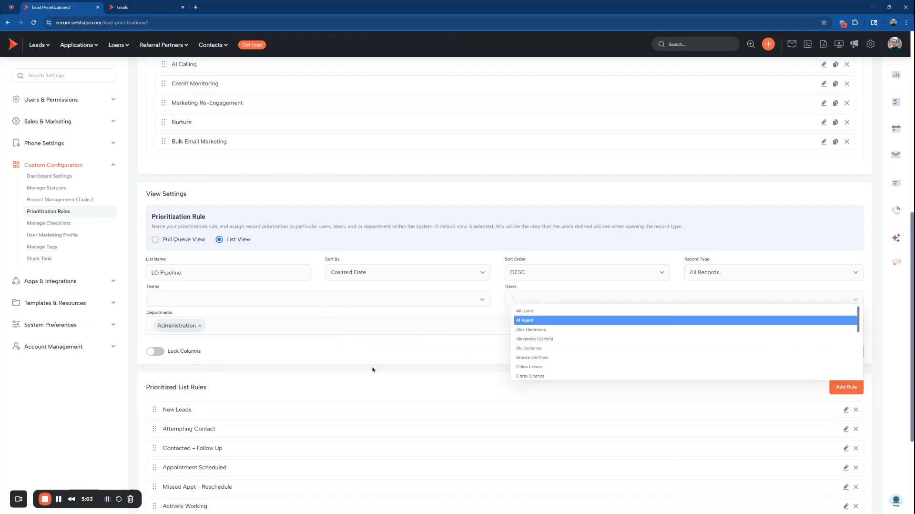
click(350, 352)
Reassign the LO Pipeline to All Users, remove the Administration department and submit the view settings
click(529, 301)
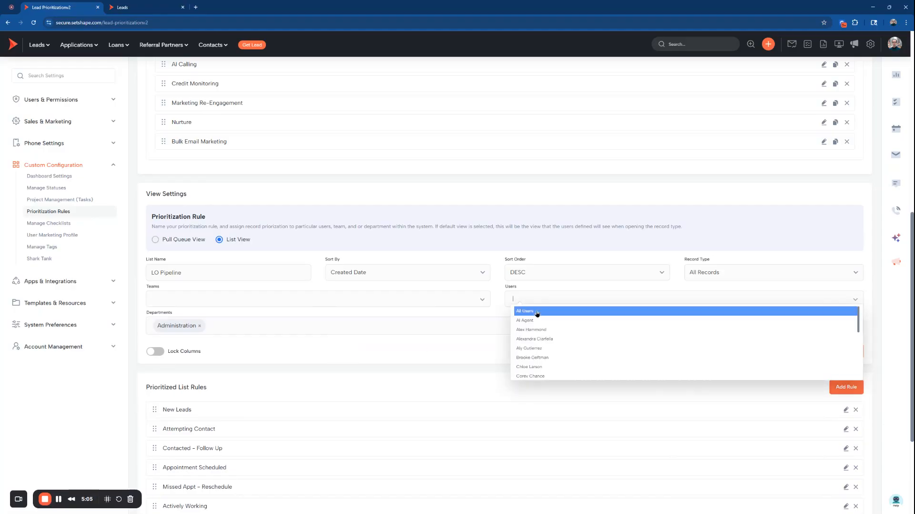
click(534, 311)
click(200, 327)
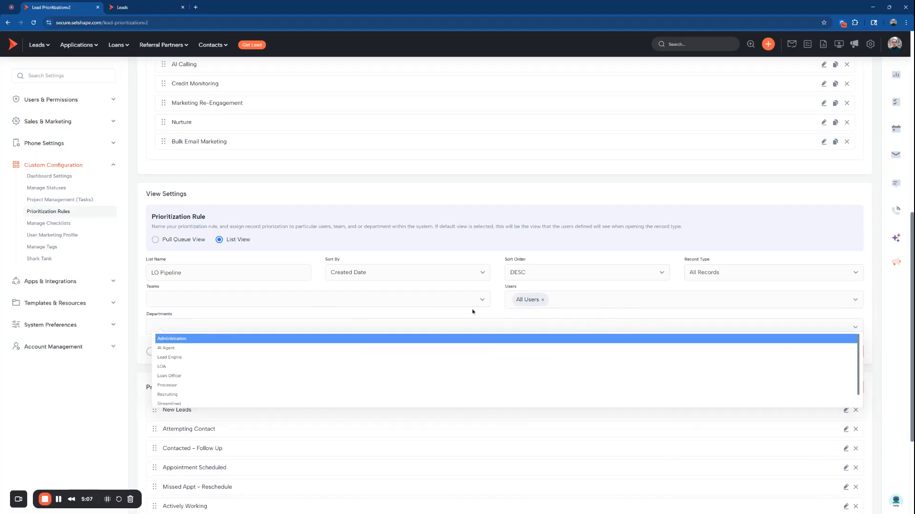
click(505, 312)
click(844, 350)
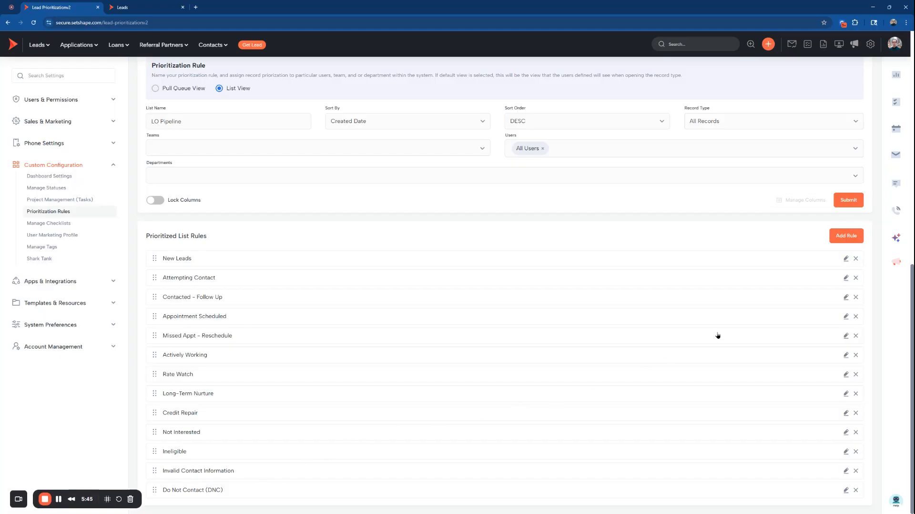
Open the LO Pipeline's New Leads rule and compare it with the group headings in the pipeline's lead list
click(845, 259)
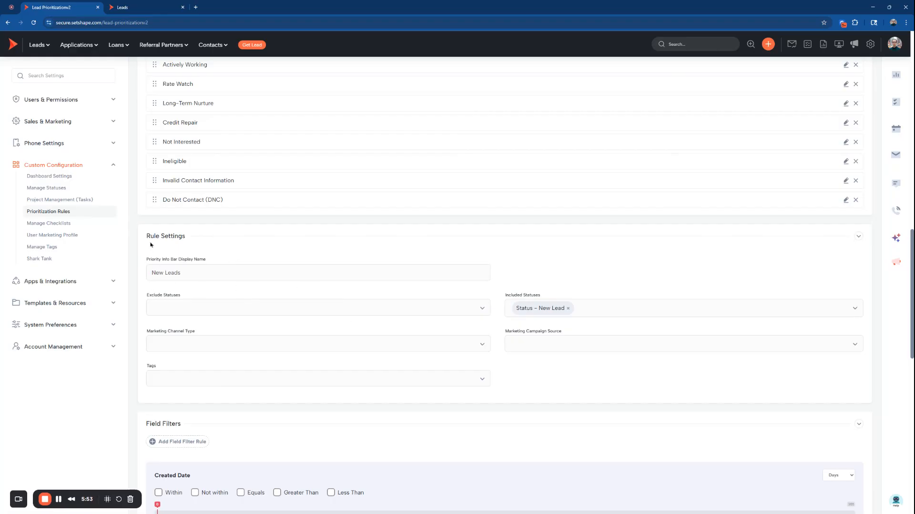
key(ctrl+Tab)
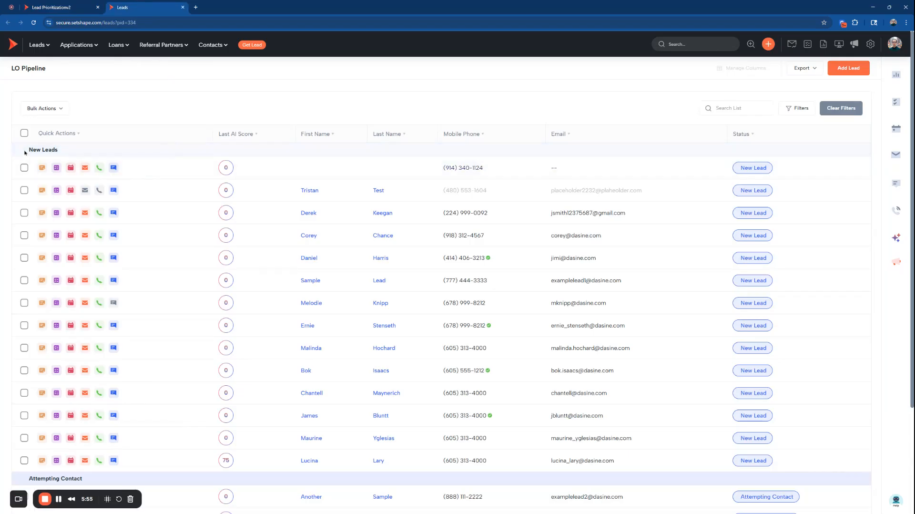
drag(25, 153, 66, 153)
scroll(189, 159, down, 3)
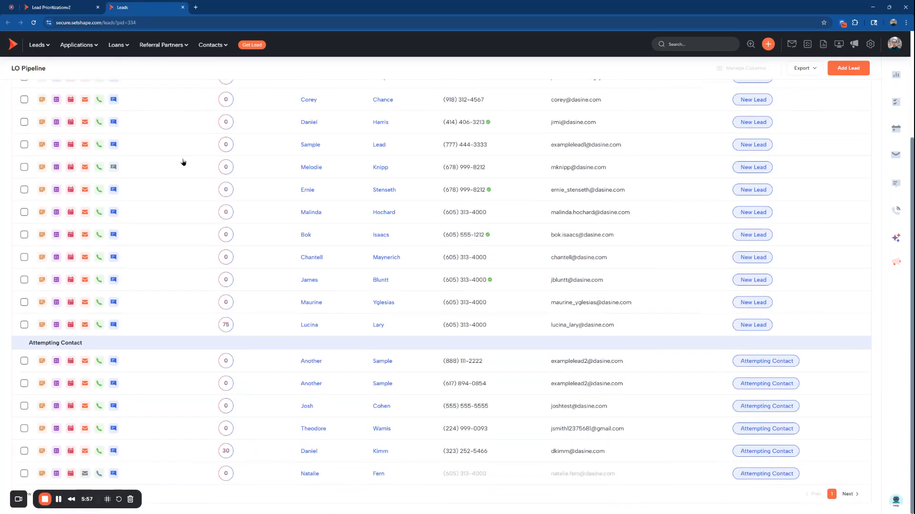
drag(29, 344, 148, 334)
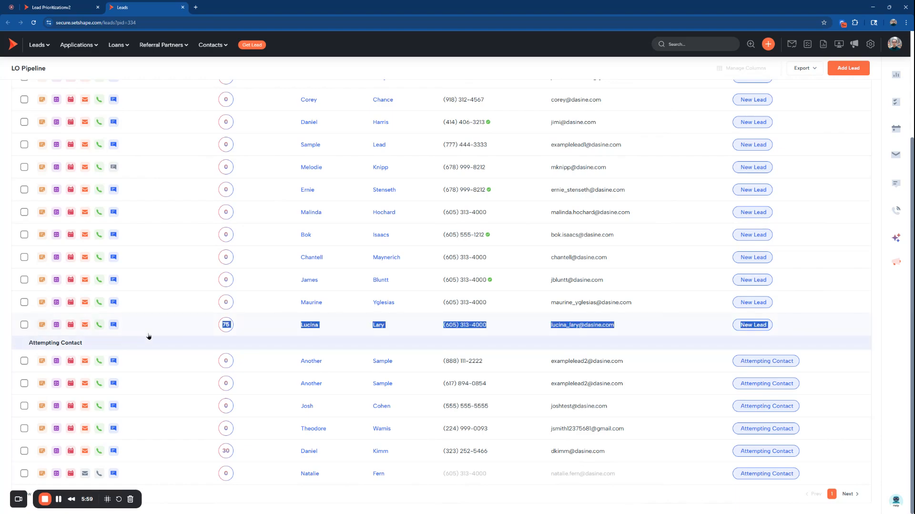
click(68, 342)
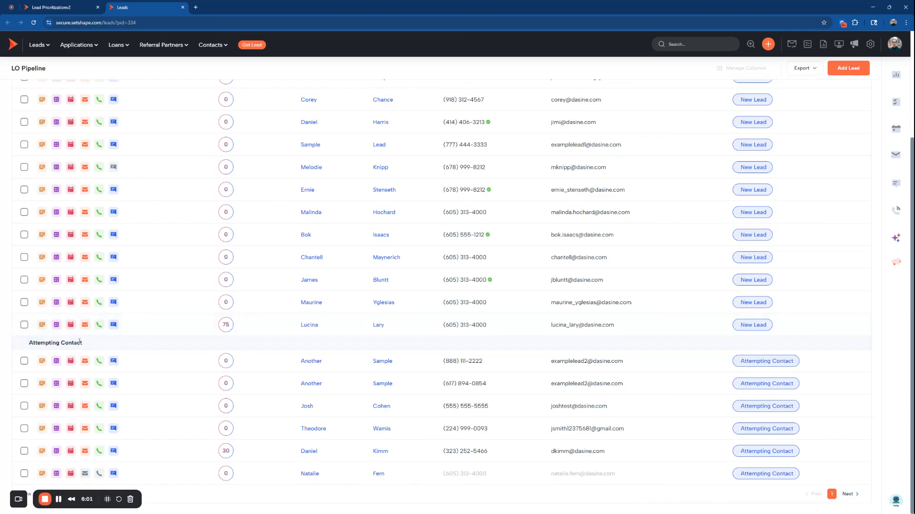
Return to the prioritization settings and inspect the New Leads rule's options for excluded and included statuses
click(76, 7)
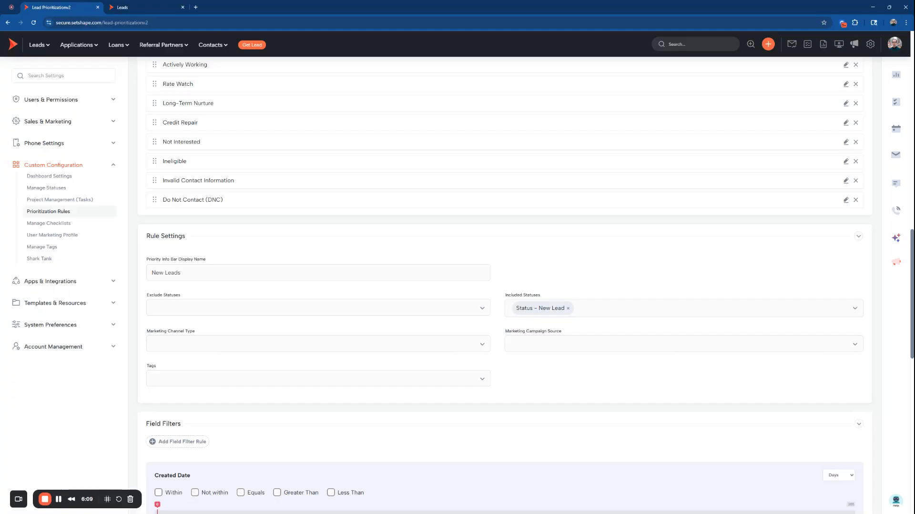
click(252, 308)
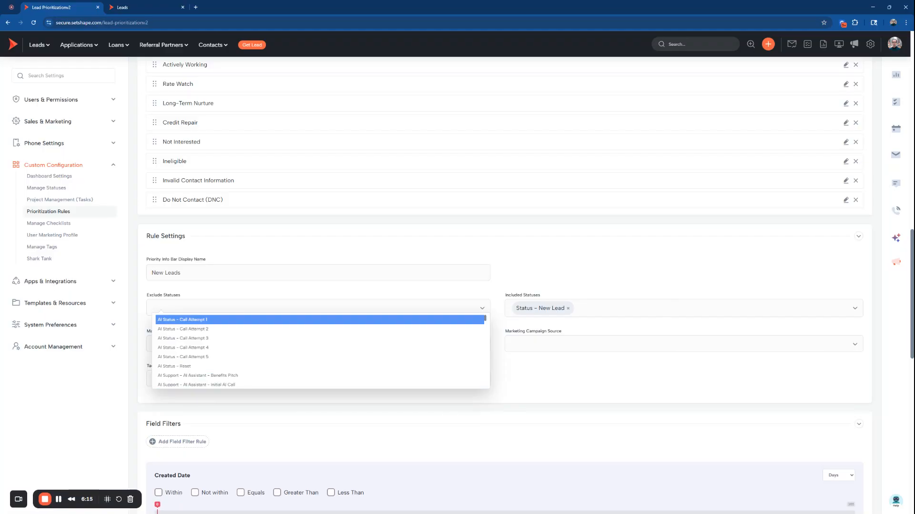
click(217, 288)
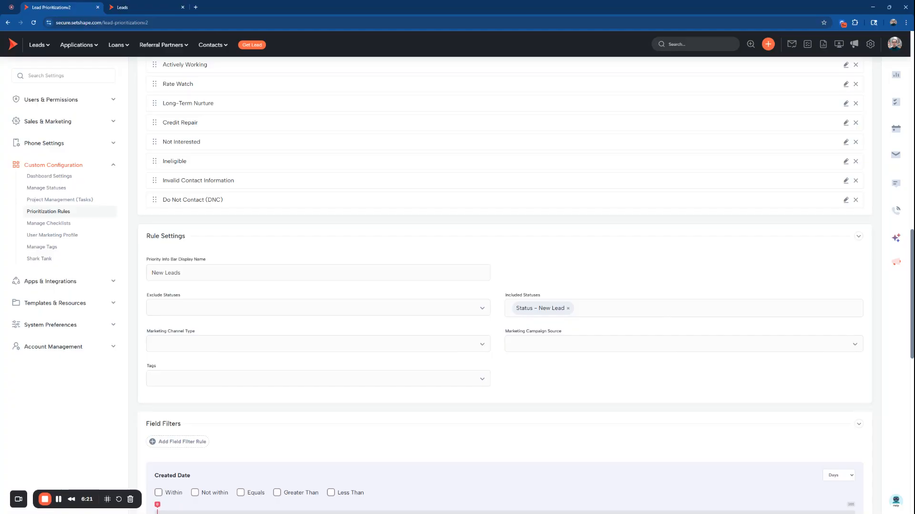
click(616, 312)
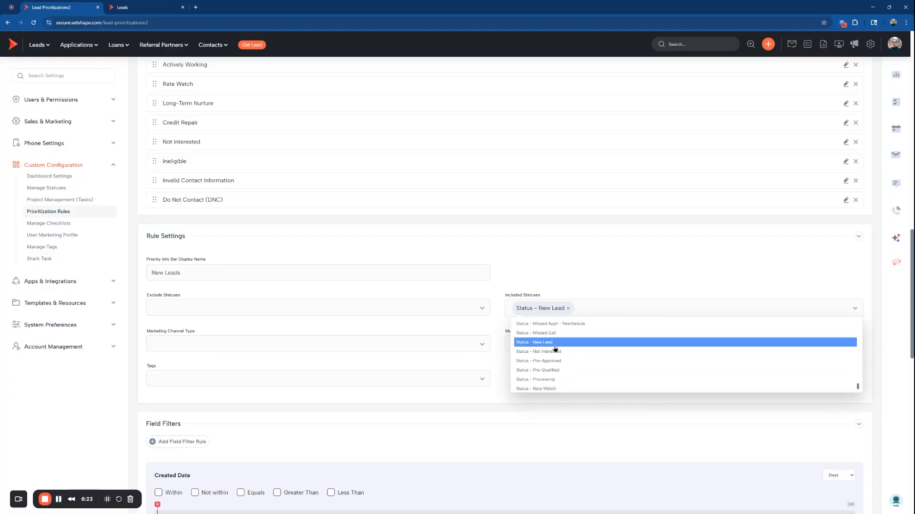
click(504, 273)
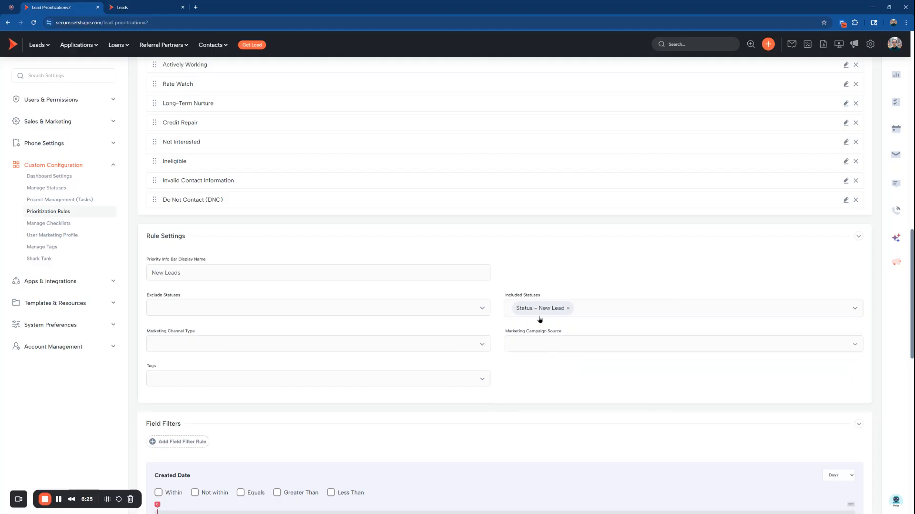
Add Status - Missed Call and Status - Missed Appt - Reschedule to the New Leads rule's included statuses
click(616, 311)
click(594, 332)
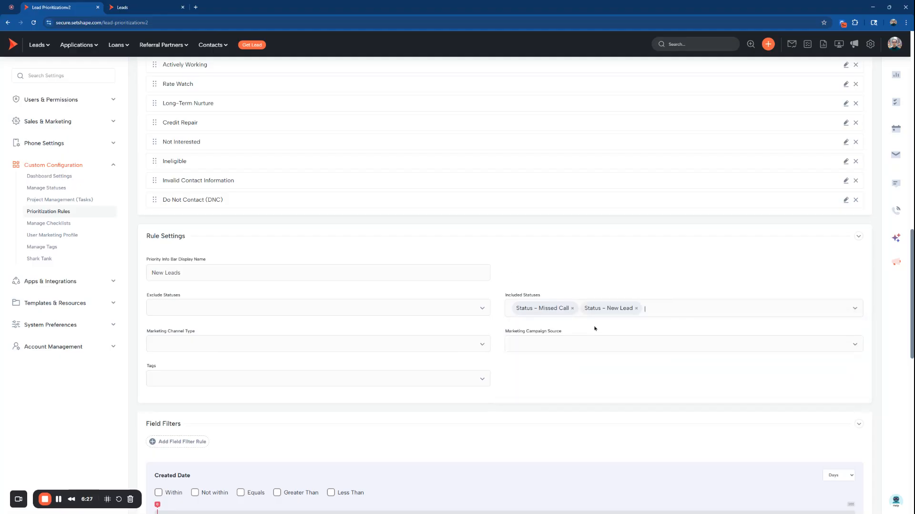
click(657, 309)
click(611, 333)
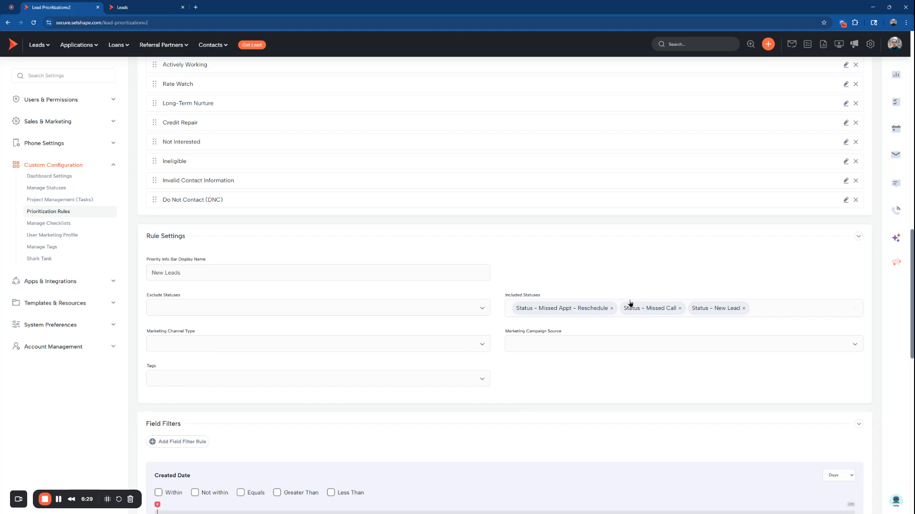
Remove the Missed Appt - Reschedule and Missed Call statuses from the New Leads rule's included statuses
click(611, 309)
click(611, 309)
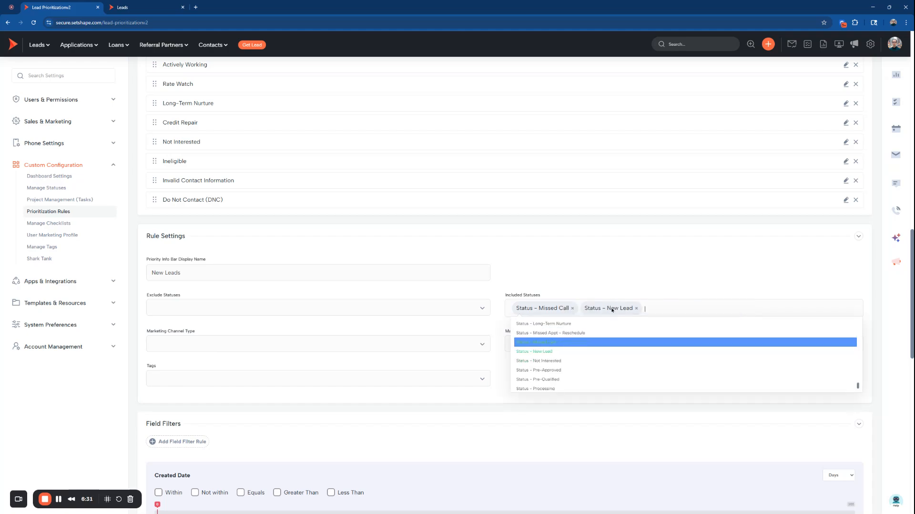
click(572, 308)
Inspect the New Leads rule's Marketing Channel Type, Marketing Campaign Source and Tags options without selecting any
click(412, 342)
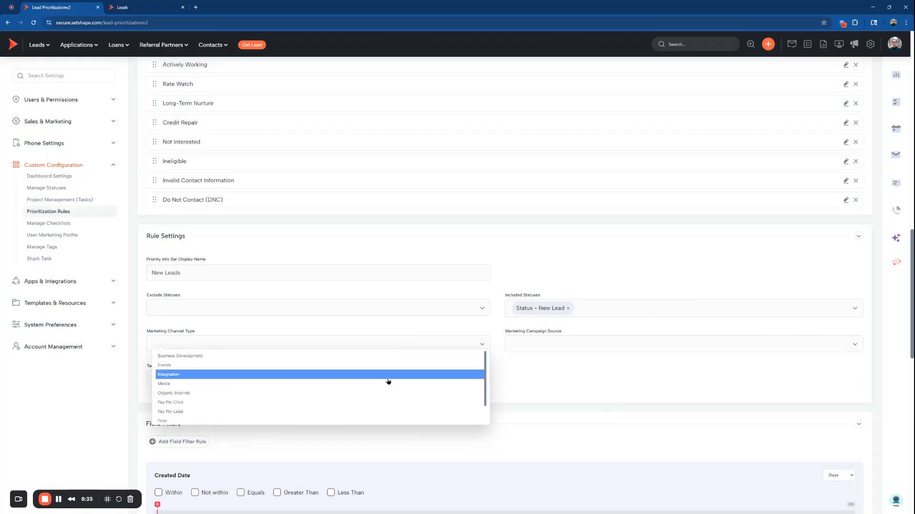
click(577, 379)
click(553, 345)
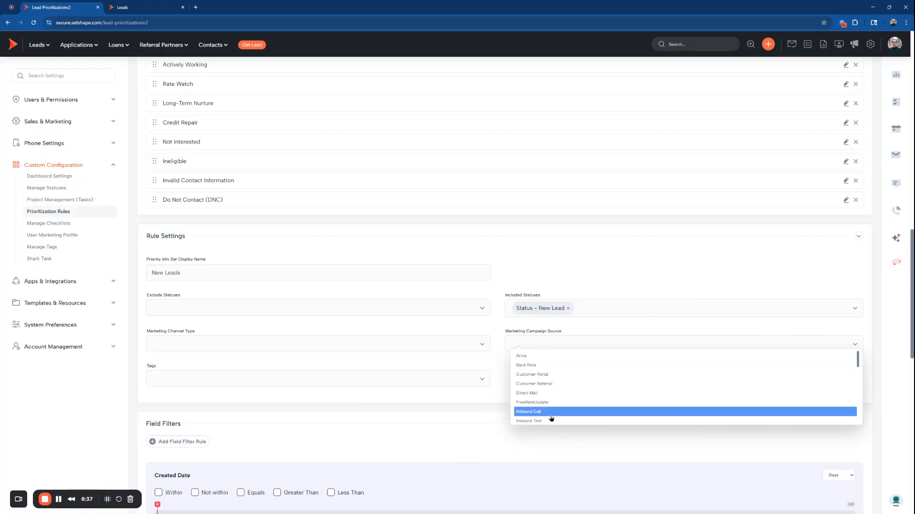
click(401, 381)
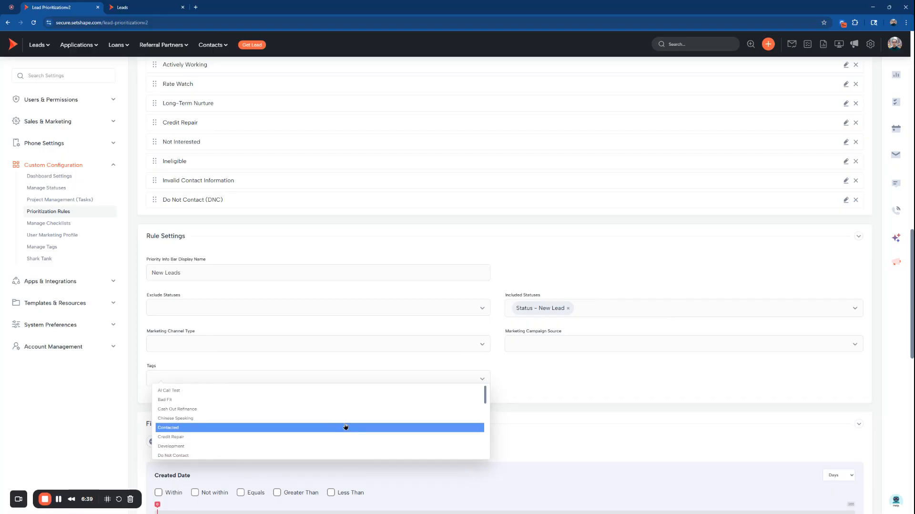
click(514, 389)
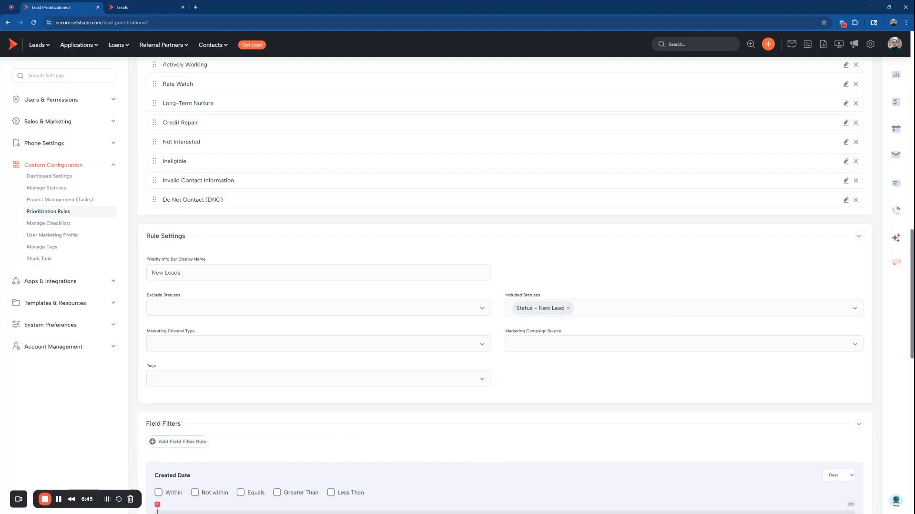
Examine the field filters available for the New Leads rule, such as Created Date, Last Contact Attempt and Total Call Attempts
scroll(515, 335, down, 2)
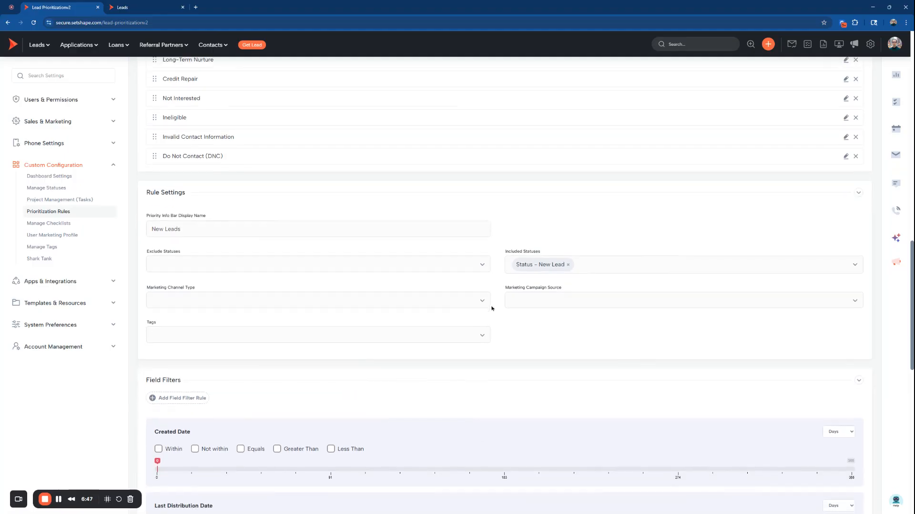
scroll(471, 286, down, 2)
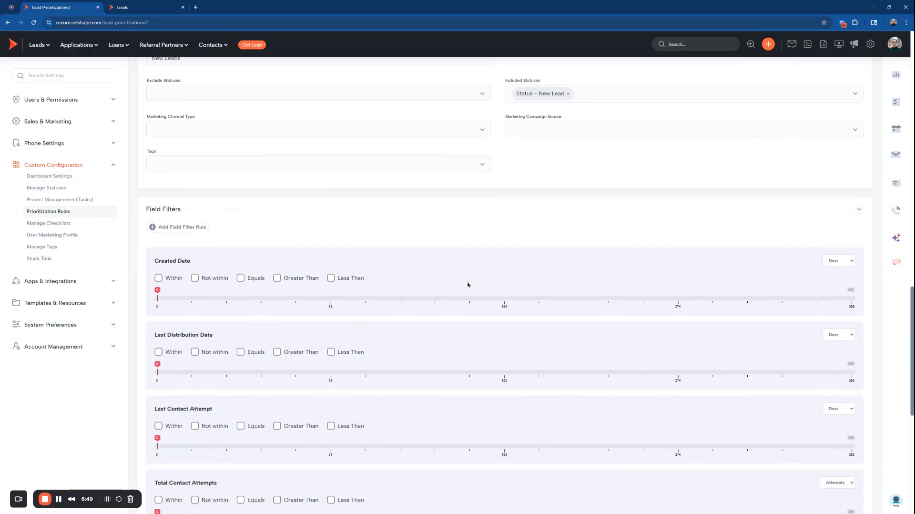
scroll(454, 265, down, 2)
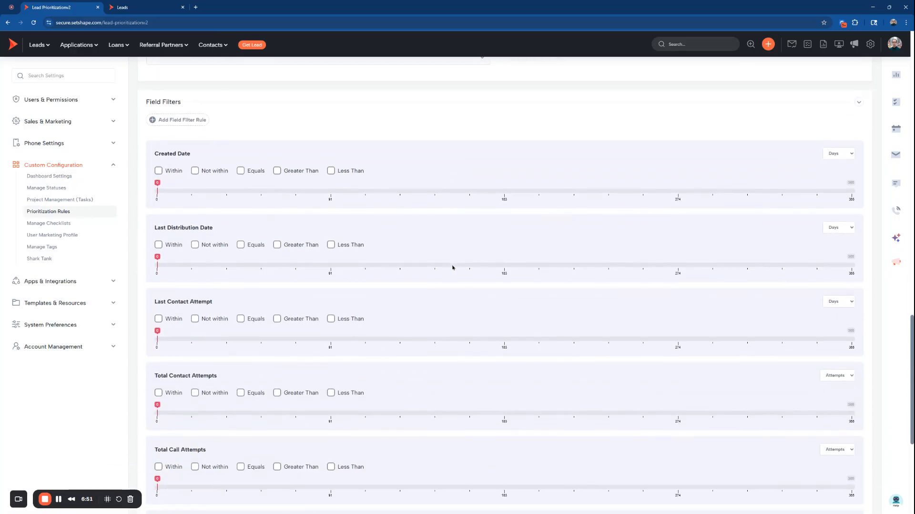
scroll(452, 266, down, 5)
scroll(441, 353, up, 5)
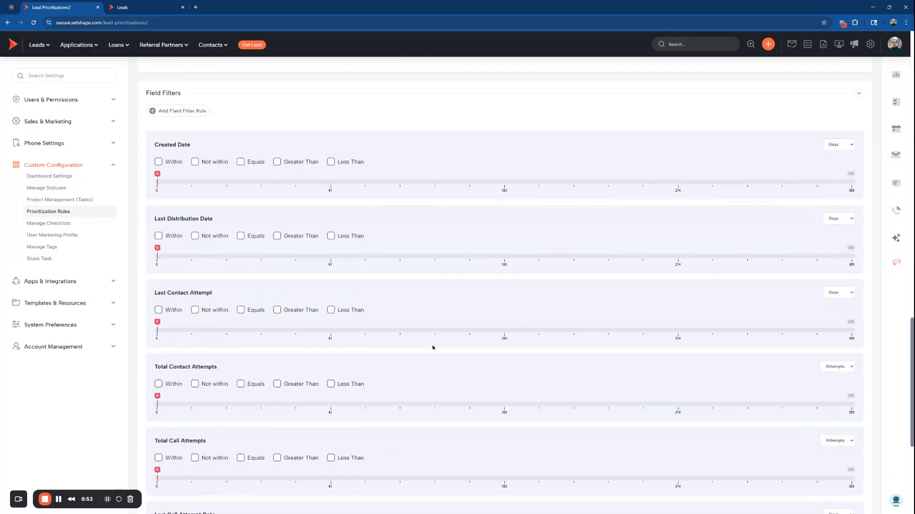
scroll(429, 310, up, 5)
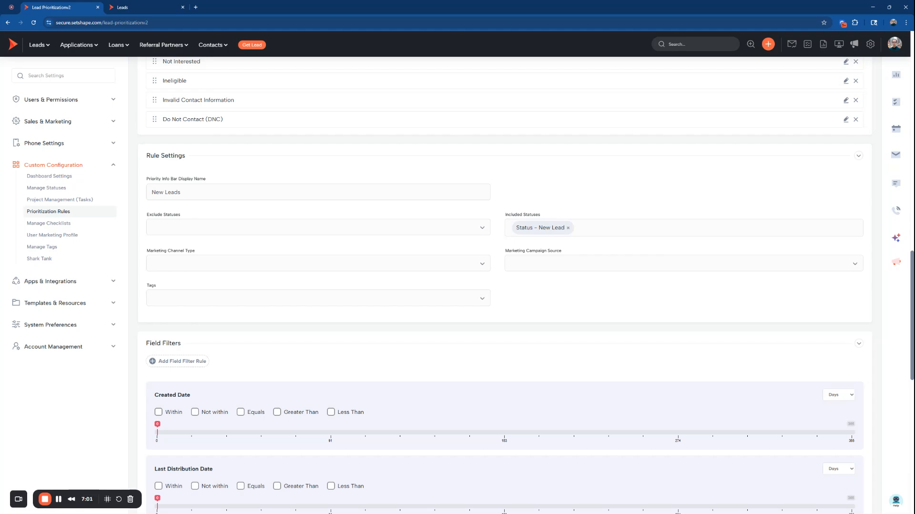
Open the LOA Call Queue pipeline under All Records and examine its view settings and prioritized list rules
scroll(560, 263, up, 20)
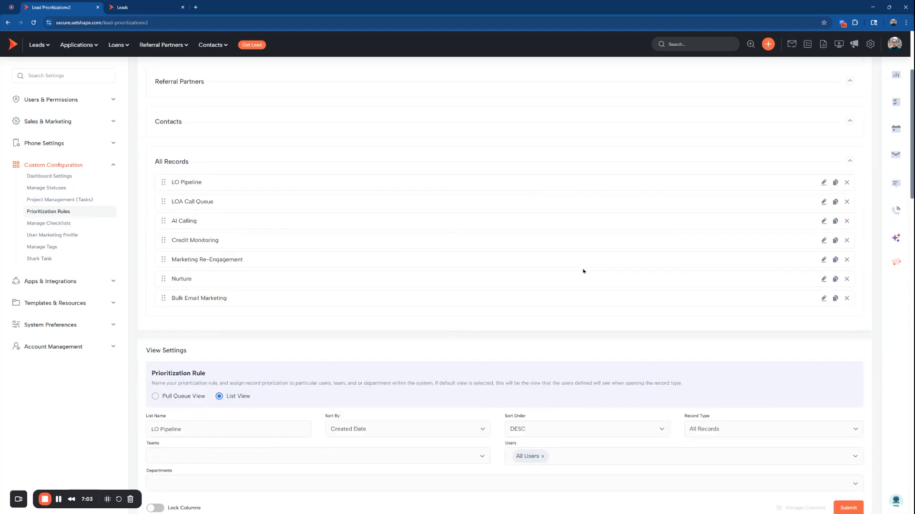
click(824, 202)
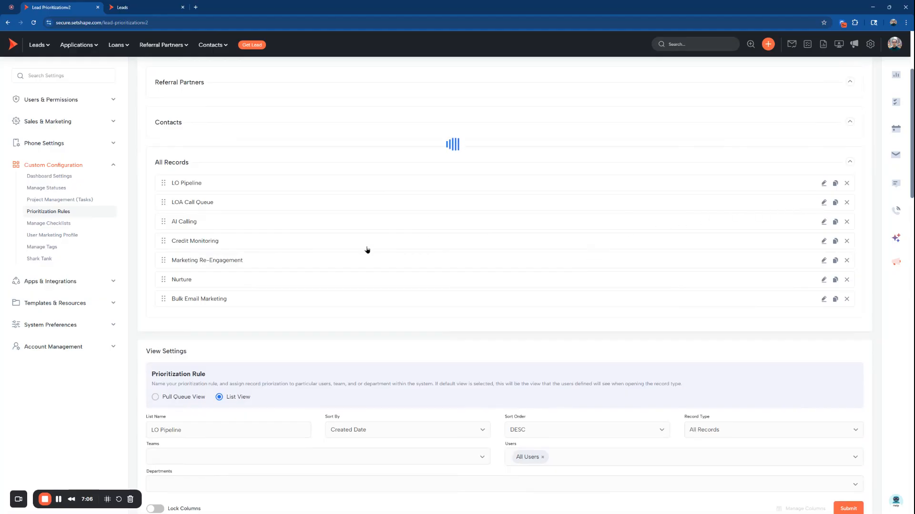
scroll(413, 248, down, 5)
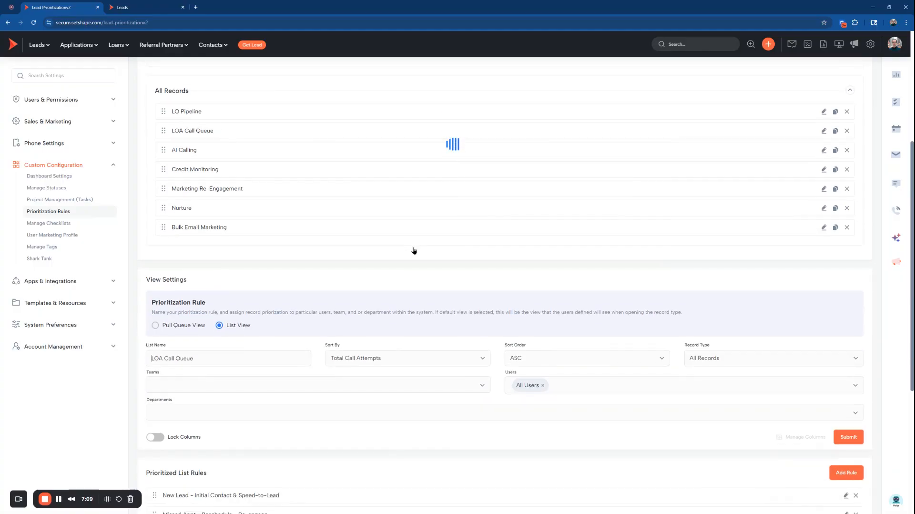
scroll(414, 248, down, 2)
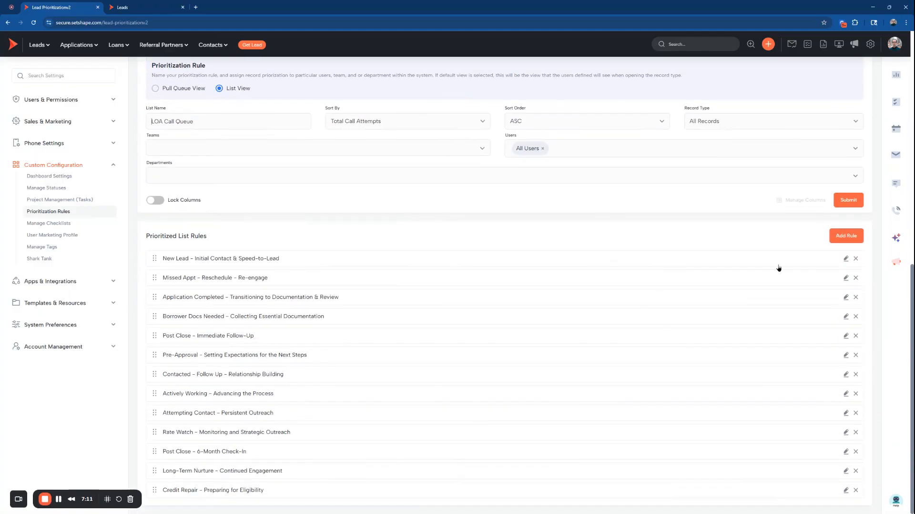
Open the New Lead - Initial Contact & Speed-to-Lead rule and examine its Created Date and Total Call Attempts filters
click(846, 259)
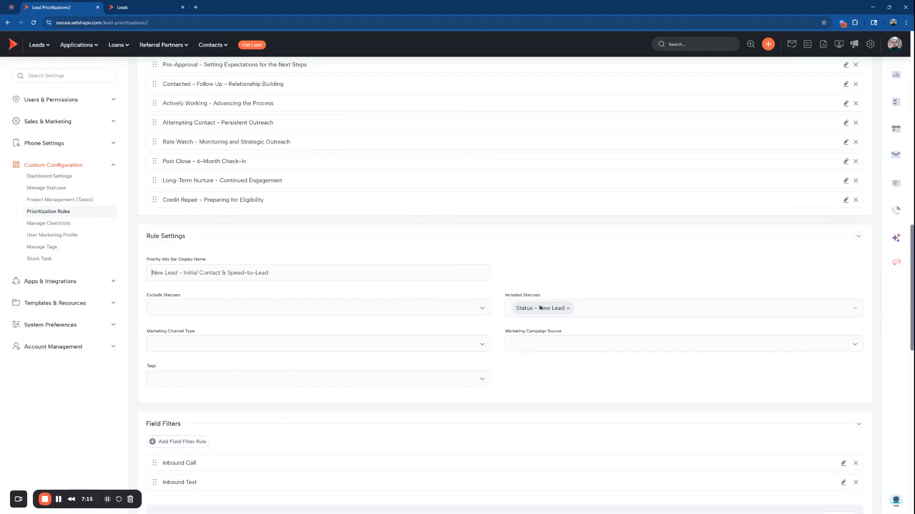
scroll(540, 306, down, 5)
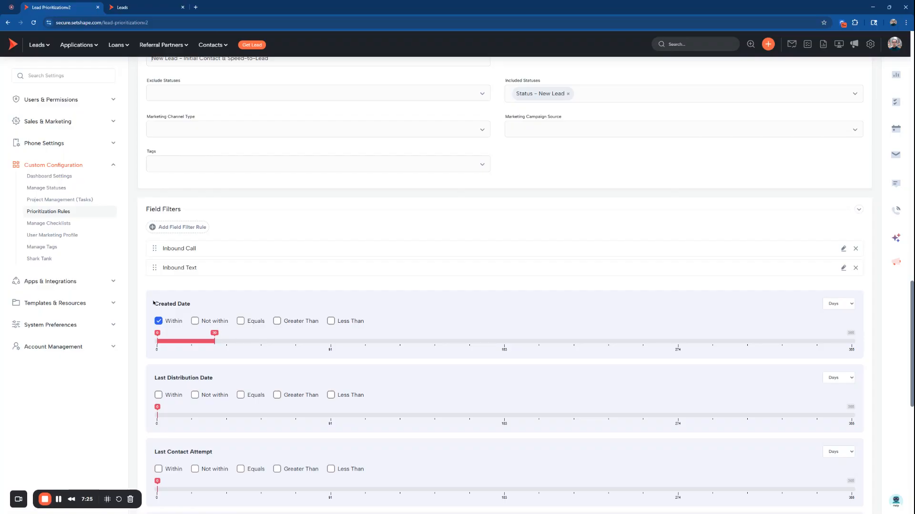
drag(153, 302, 203, 309)
scroll(208, 339, down, 5)
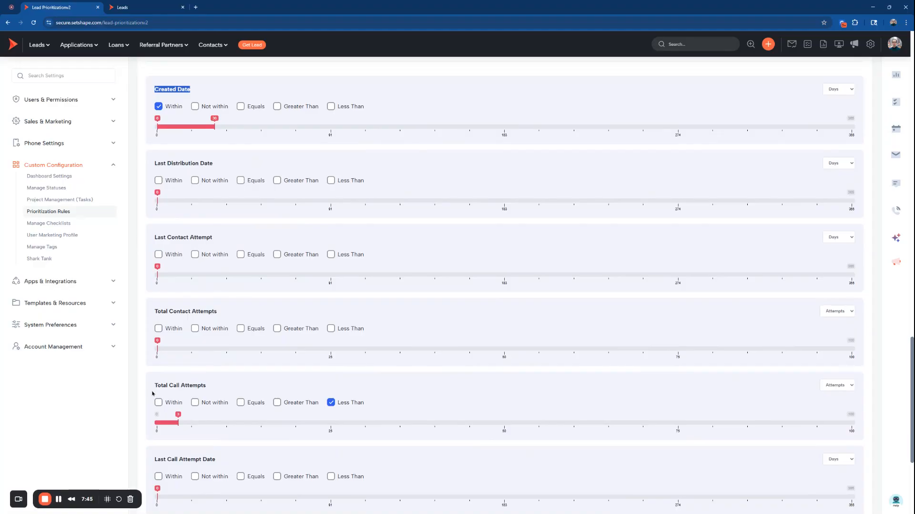
scroll(263, 385, down, 3)
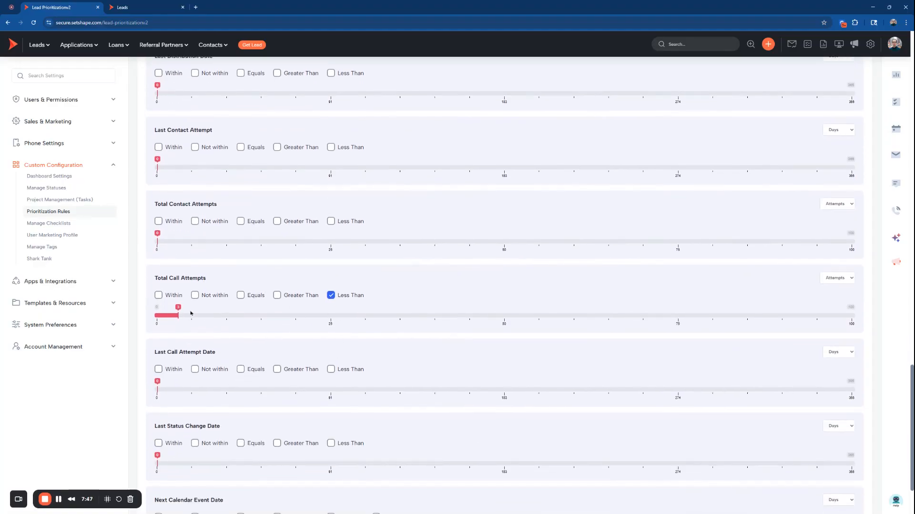
Review the rule's included status, its Inbound Call and Inbound Text field filters, and its date and attempt filters
scroll(166, 317, down, 2)
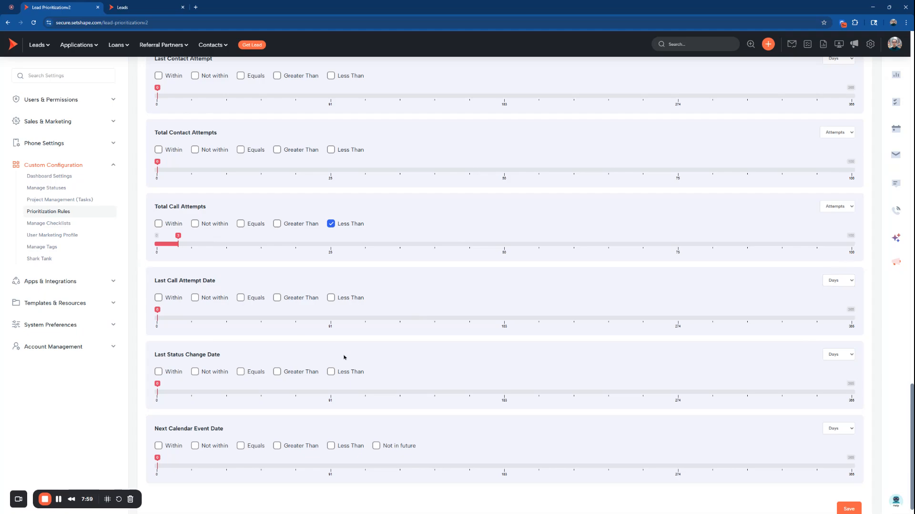
scroll(208, 345, up, 3)
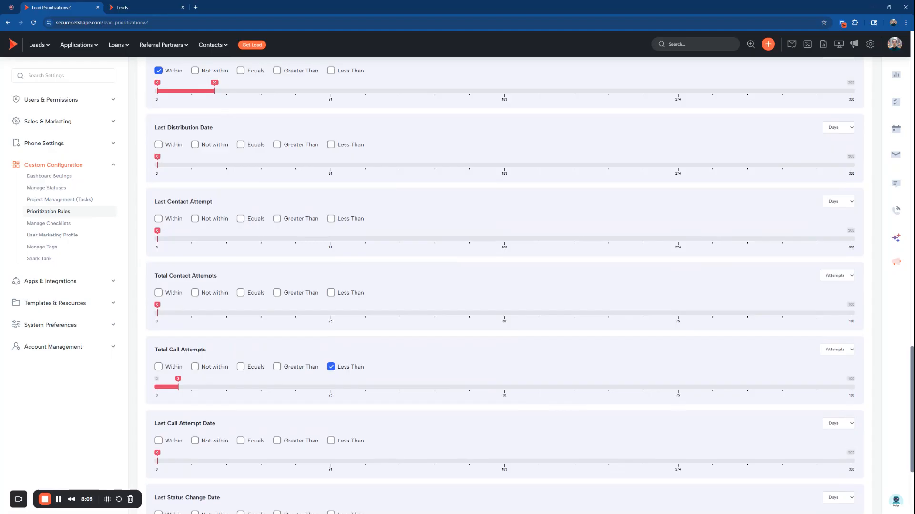
scroll(224, 355, up, 4)
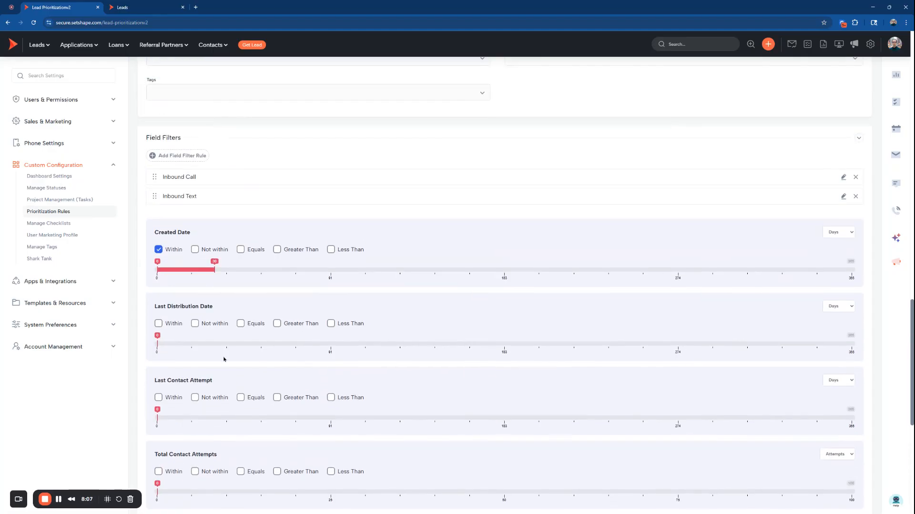
scroll(224, 359, up, 7)
scroll(230, 308, down, 4)
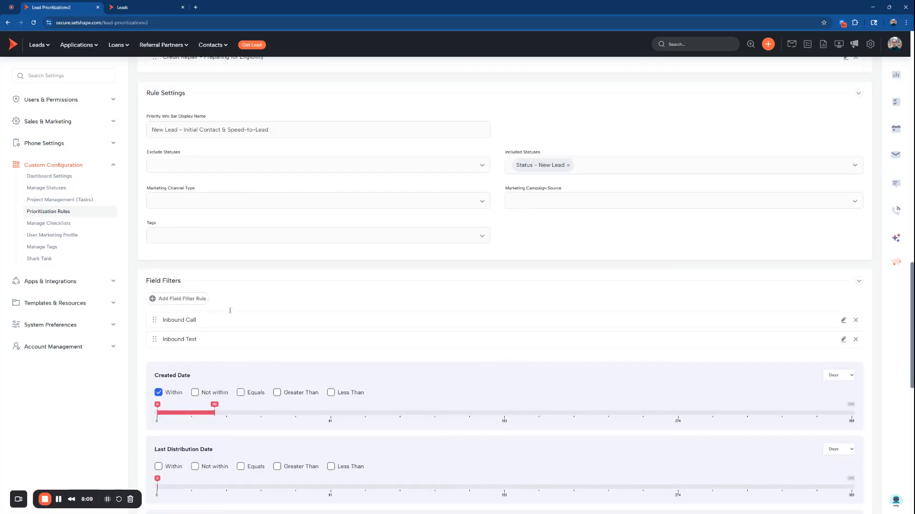
scroll(230, 310, down, 8)
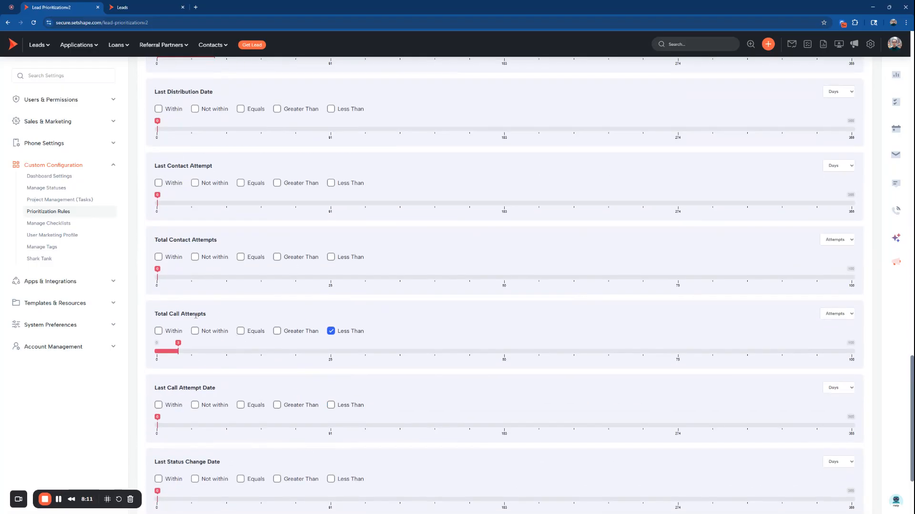
Set the rule's Last Call Attempt Date filter to Not within 0 to 8 hours
scroll(211, 370, down, 2)
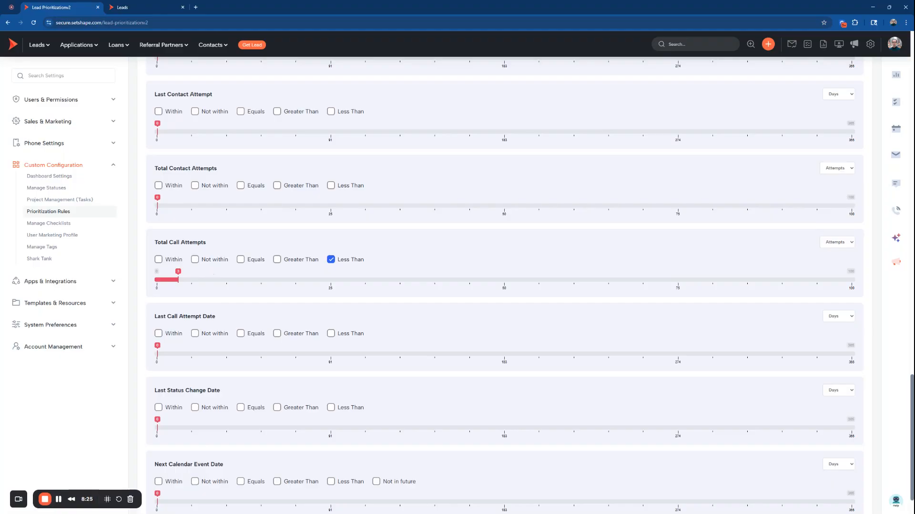
click(195, 333)
click(838, 316)
click(838, 322)
drag(157, 353, 172, 355)
Open a blank field filter rule form and inspect the settings of the existing Inbound Call and Inbound Text filters
scroll(615, 432, up, 6)
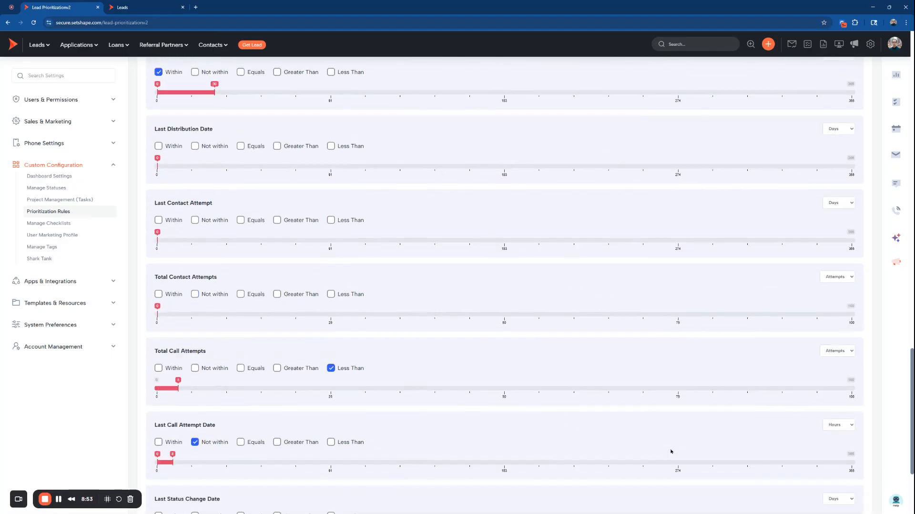
scroll(476, 409, up, 2)
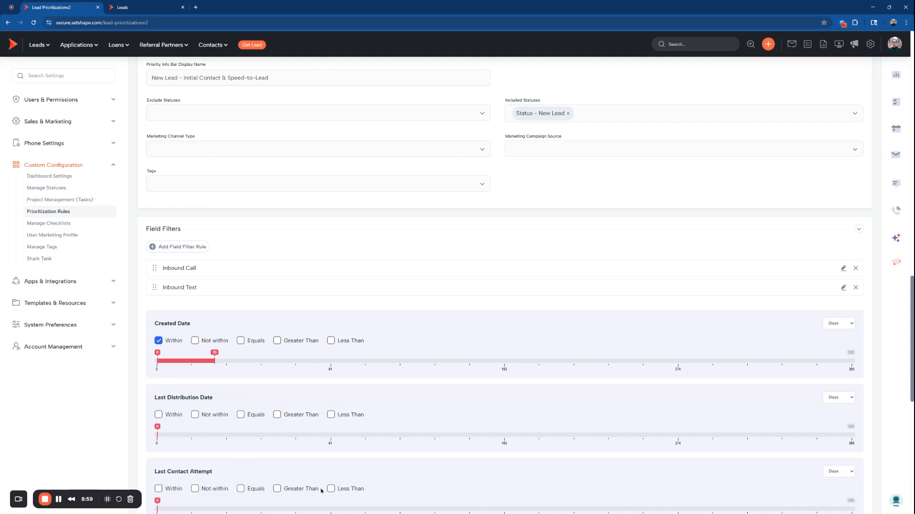
click(177, 248)
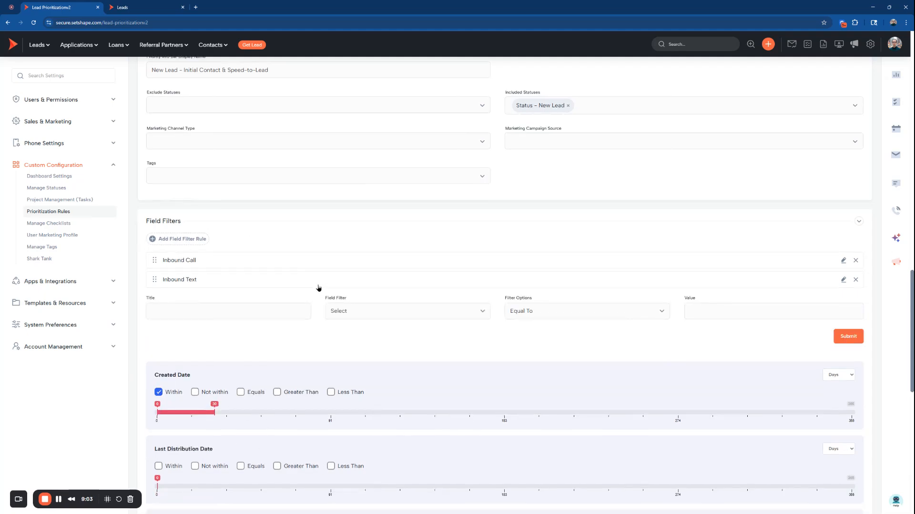
click(843, 260)
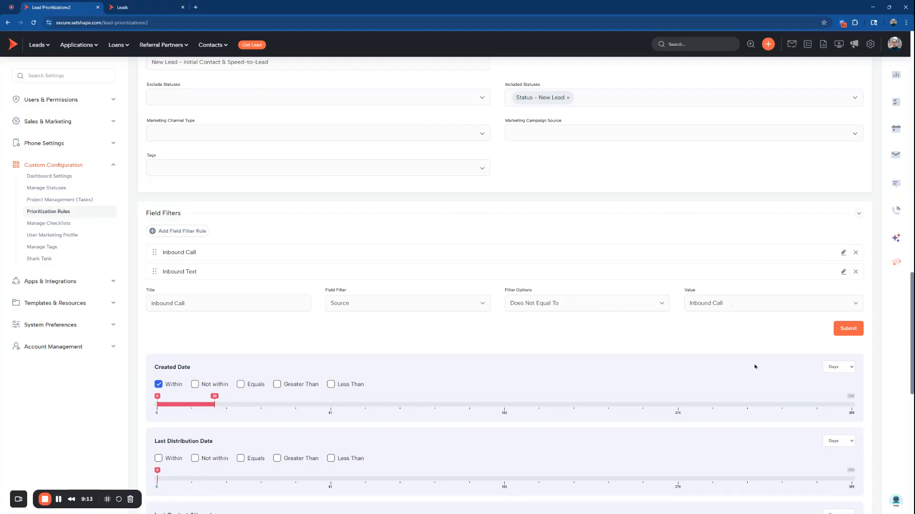
click(843, 271)
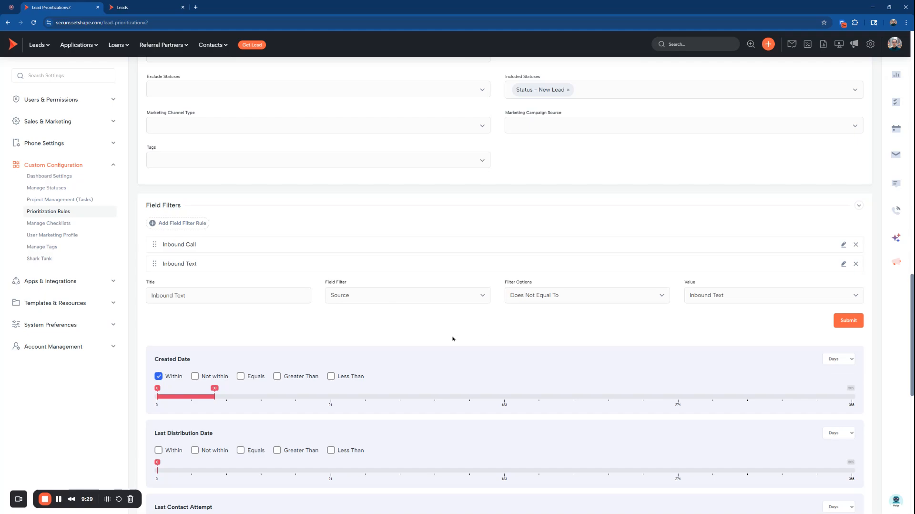
Recheck the rule's included status, both inbound source filters, and its Created Date, Total Call Attempts and Last Call Attempt Date filters
scroll(184, 366, down, 2)
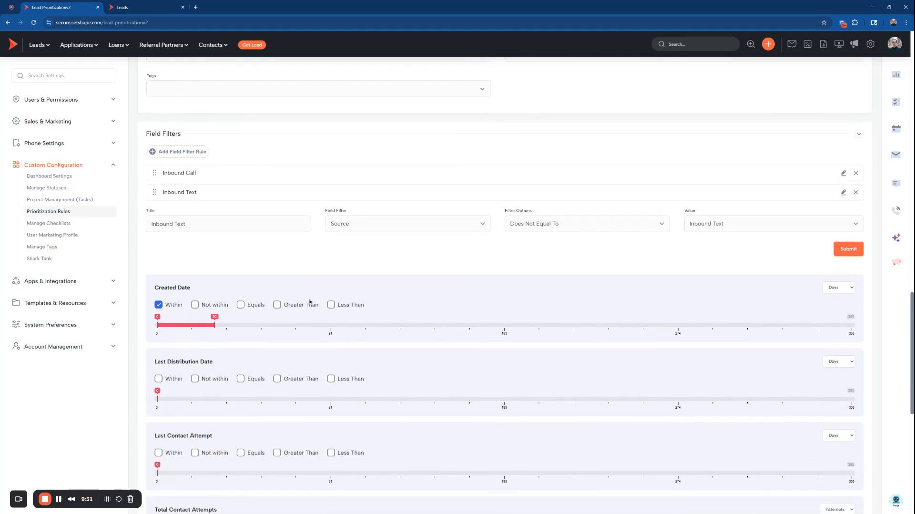
scroll(346, 311, up, 3)
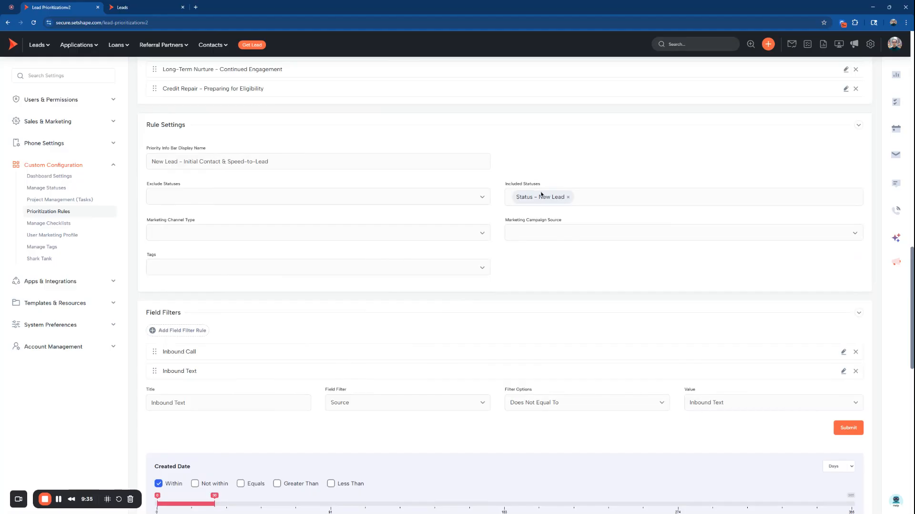
click(844, 351)
click(843, 363)
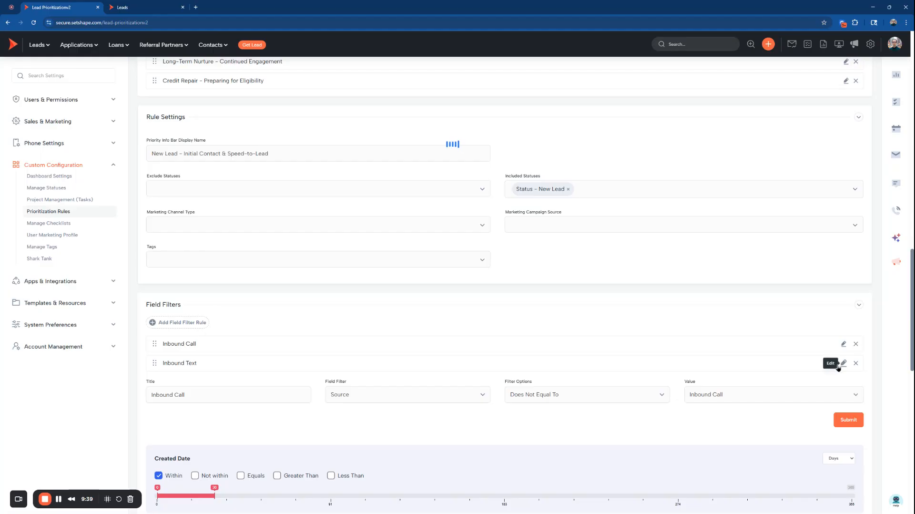
scroll(531, 372, down, 3)
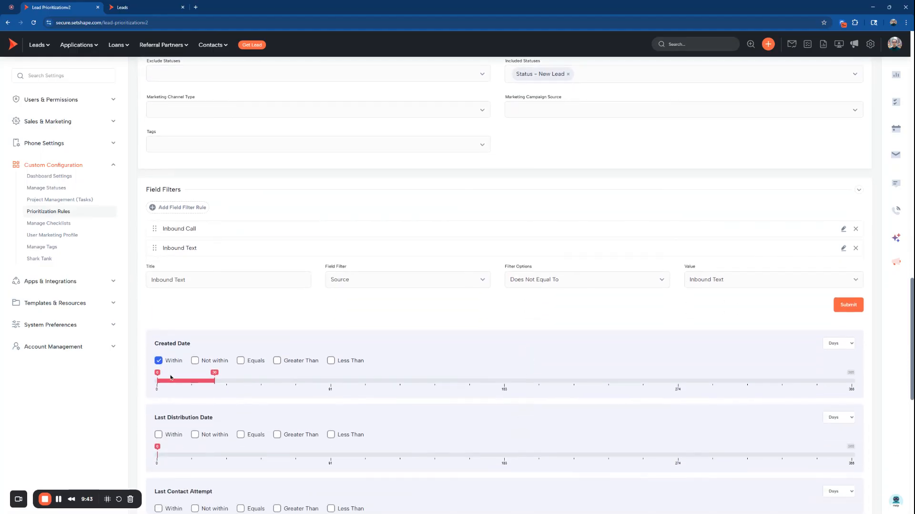
scroll(204, 402, down, 8)
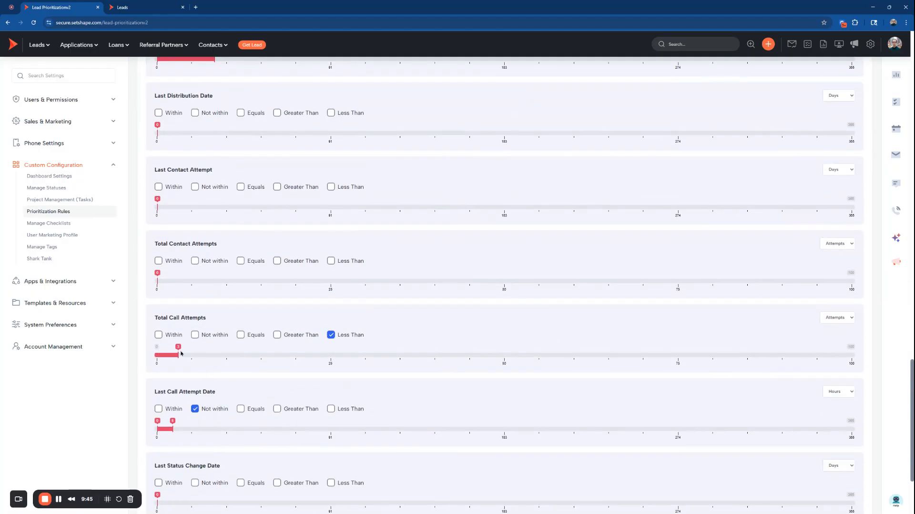
scroll(331, 370, down, 3)
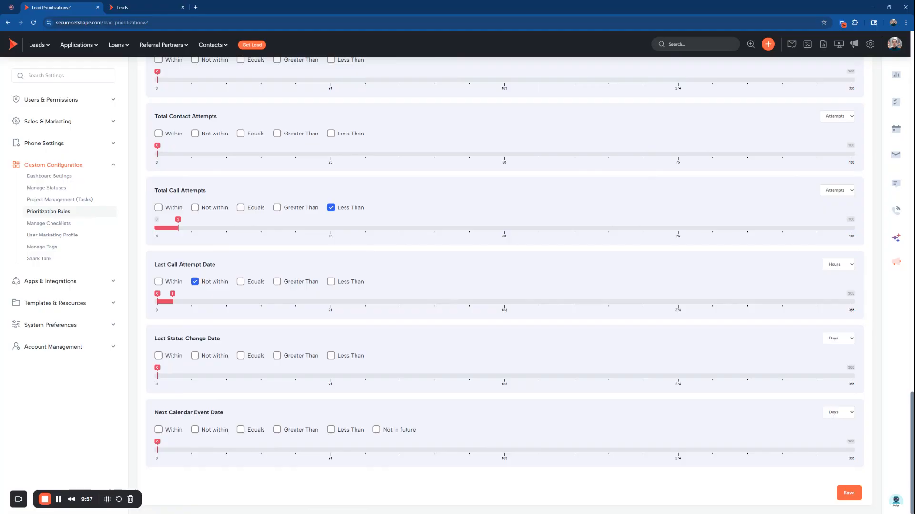
Examine the LOA Call Queue's view settings and the priority order of its list rules without rearranging them
scroll(343, 343, up, 10)
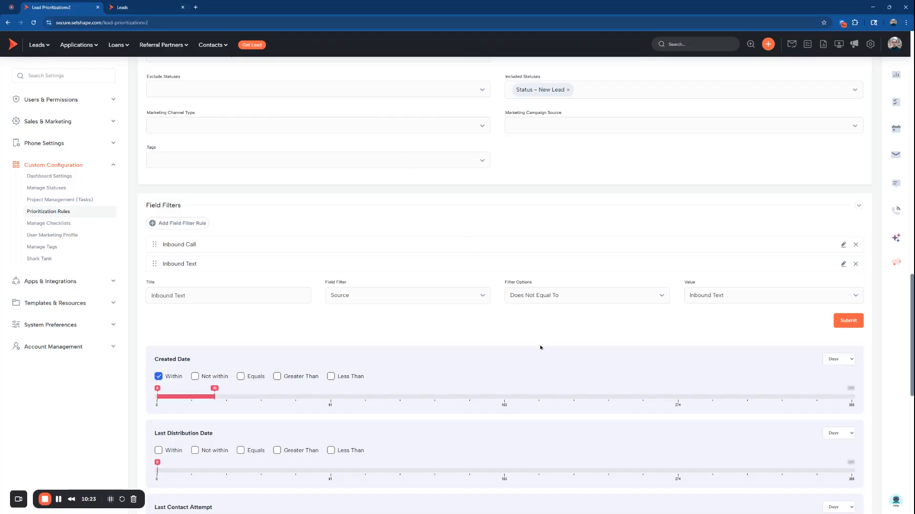
scroll(548, 353, up, 12)
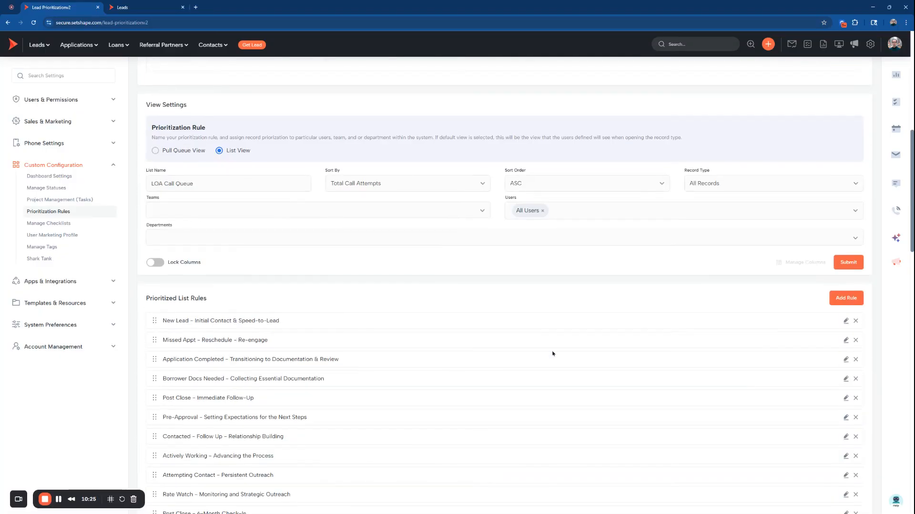
scroll(153, 324, down, 2)
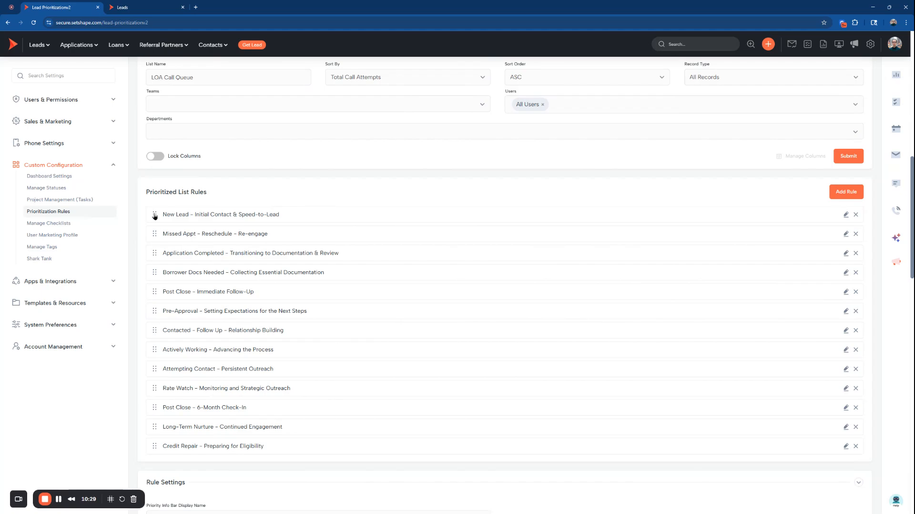
mouse_move(154, 216)
mouse_down()
mouse_move(151, 458)
mouse_move(154, 214)
mouse_up()
scroll(727, 417, down, 3)
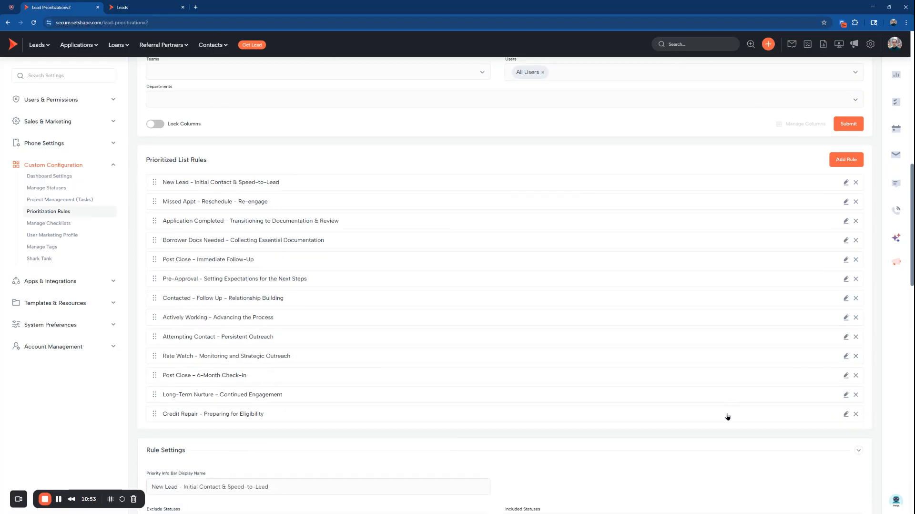
Open the Marketing Re-Engagement pipeline under All Records and its Text Responders - Last 3 Days rule
scroll(727, 418, up, 7)
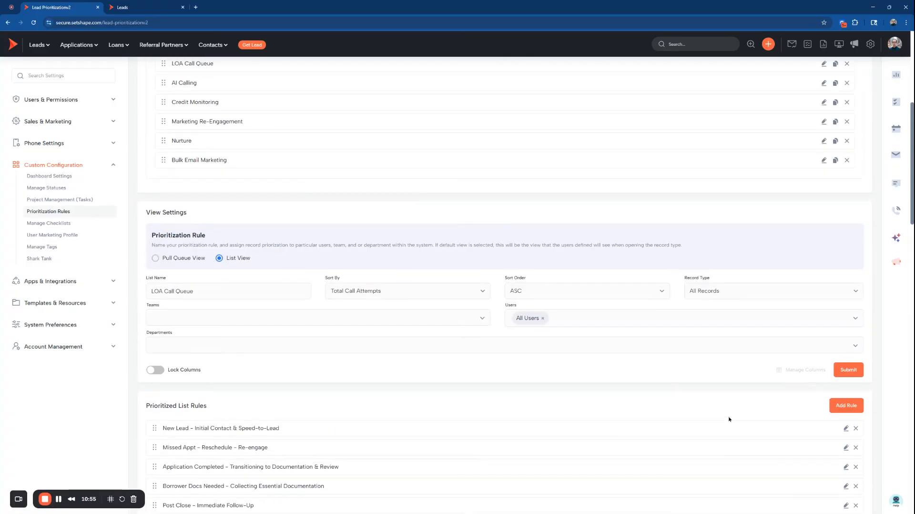
scroll(699, 423, up, 5)
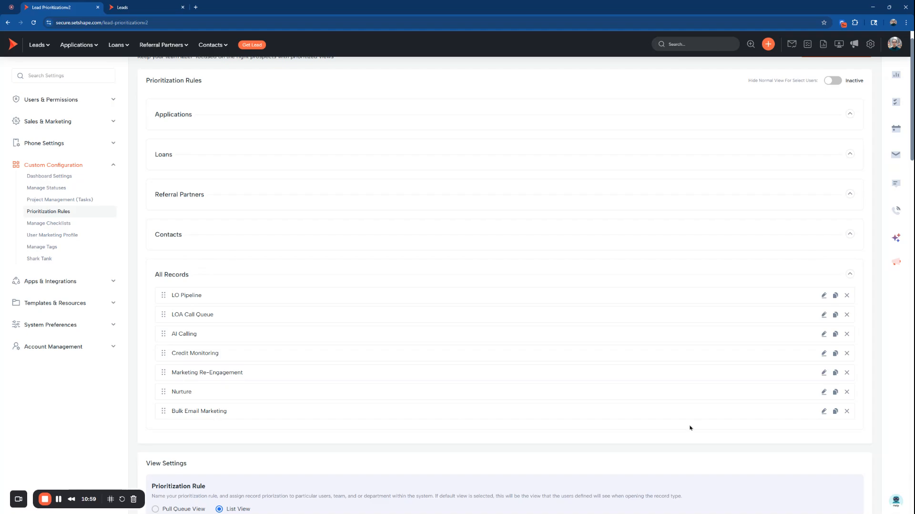
click(825, 374)
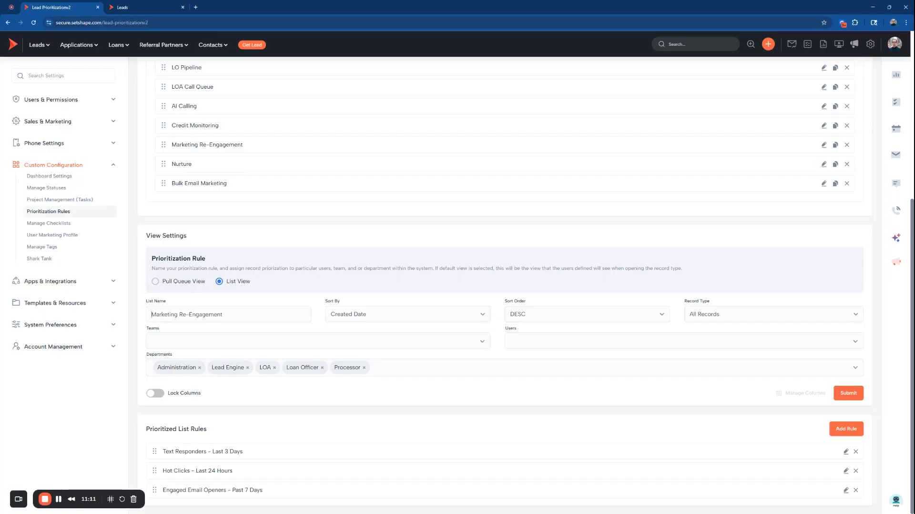
click(839, 448)
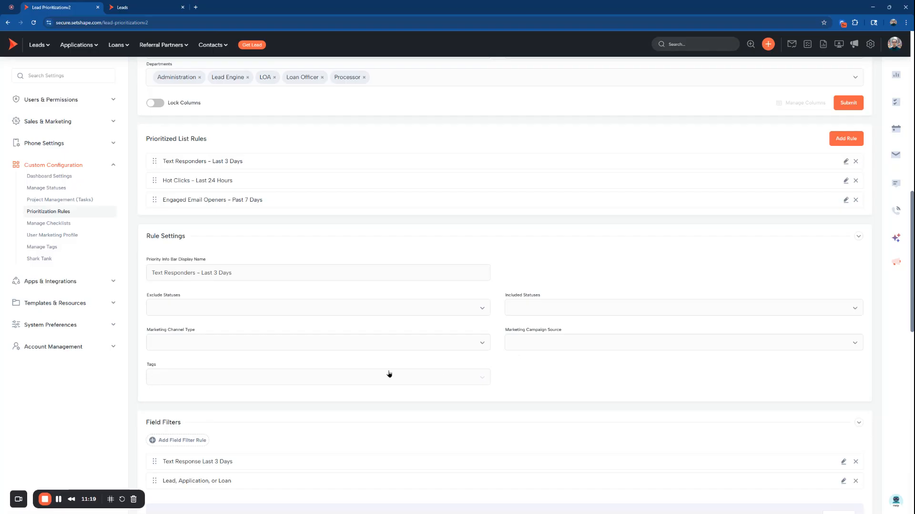
Inspect the settings of the rule's Text Response Last 3 Days and Lead, Application, or Loan field filters
scroll(388, 373, down, 5)
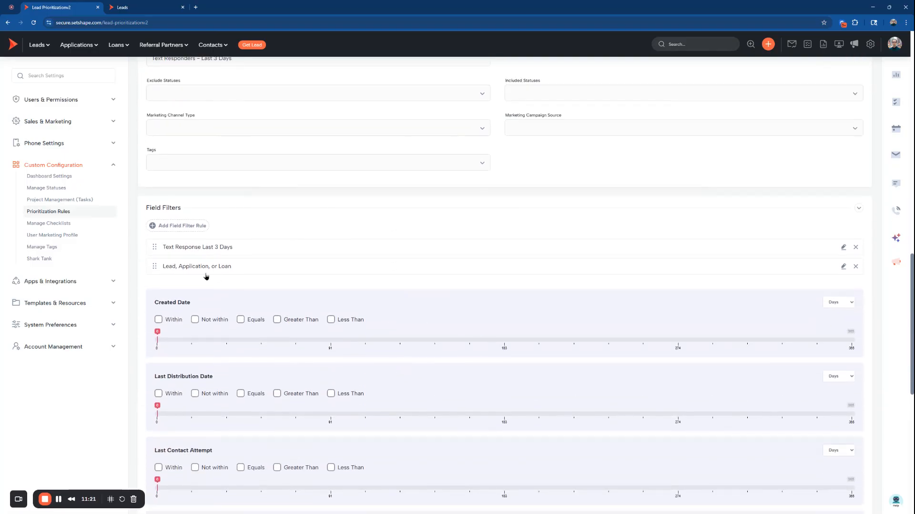
click(843, 246)
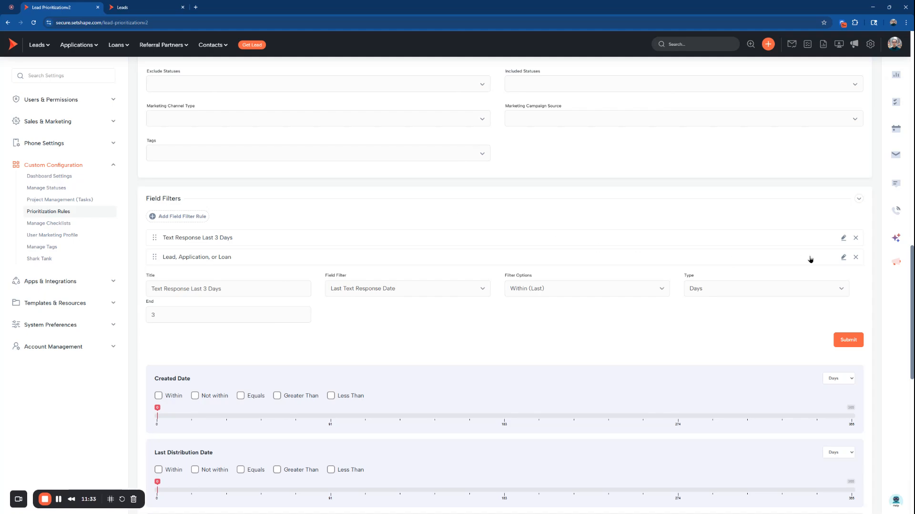
click(843, 257)
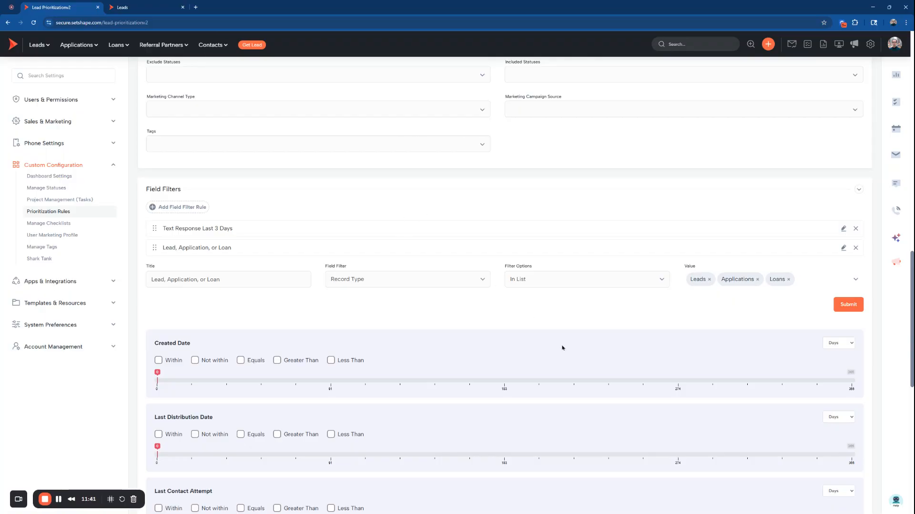
Compare the settings of the Hot Clicks - Last 24 Hours, Engaged Email Openers - Past 7 Days and Text Responders rules
scroll(562, 348, up, 3)
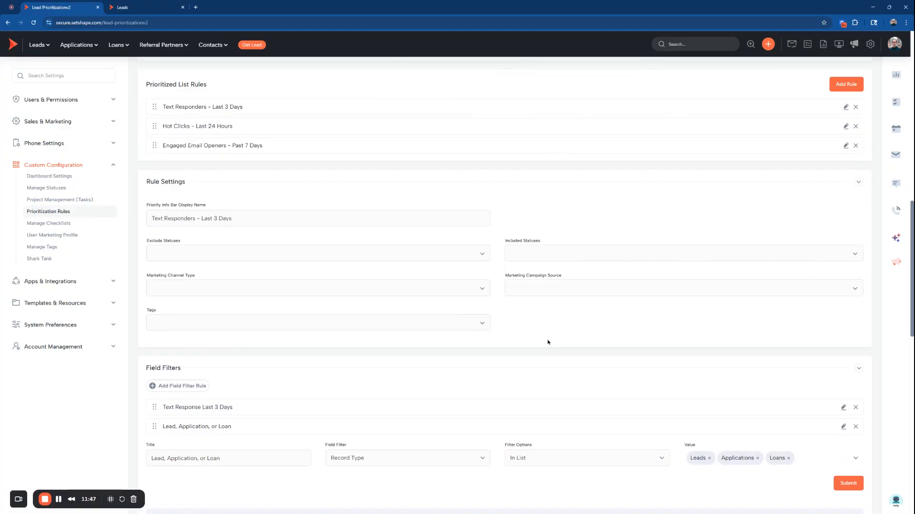
click(846, 125)
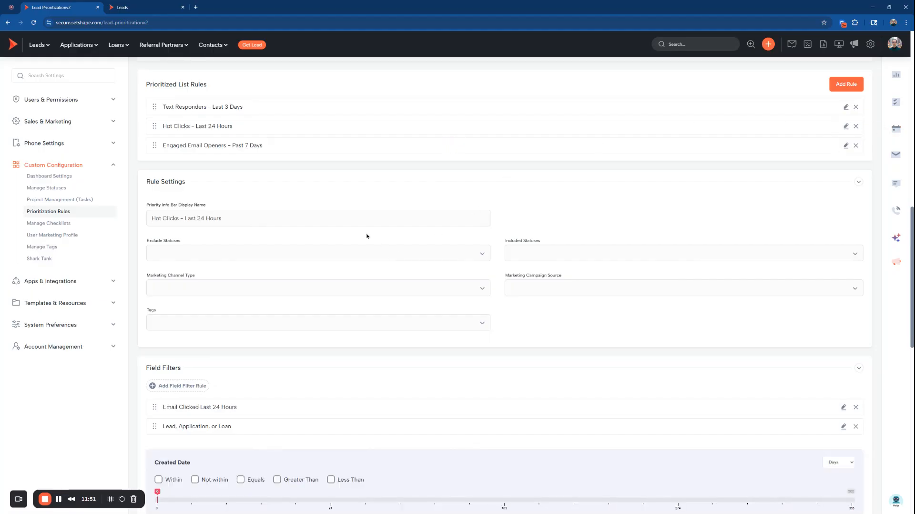
click(846, 145)
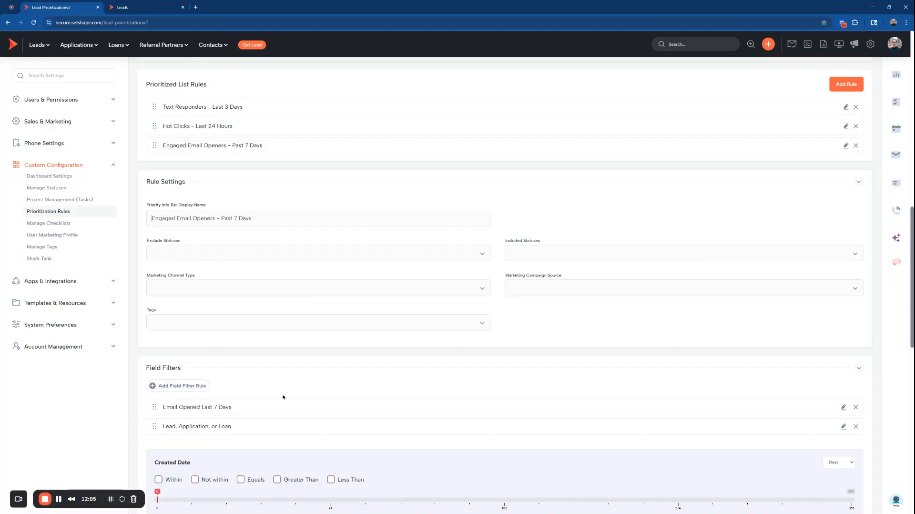
scroll(283, 397, up, 3)
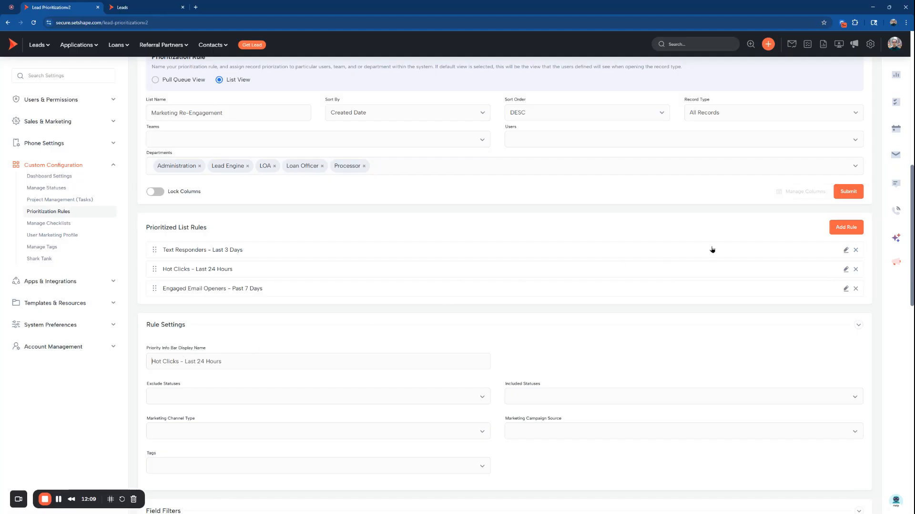
click(846, 250)
Return to the list of organized pipelines under All Records
click(47, 51)
scroll(470, 317, up, 7)
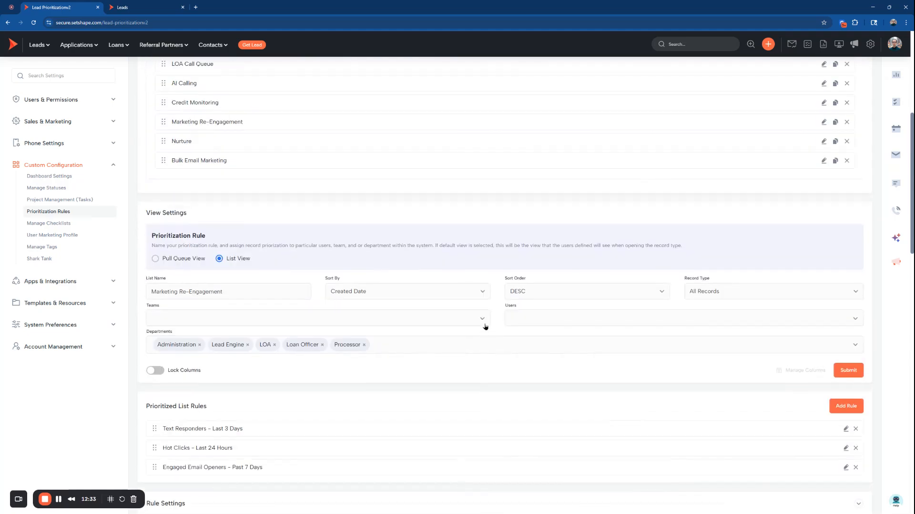
scroll(486, 328, up, 3)
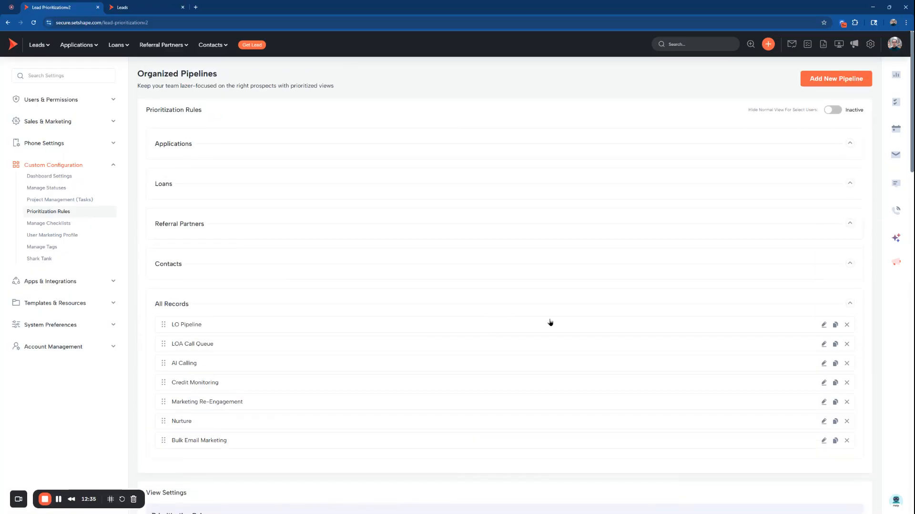